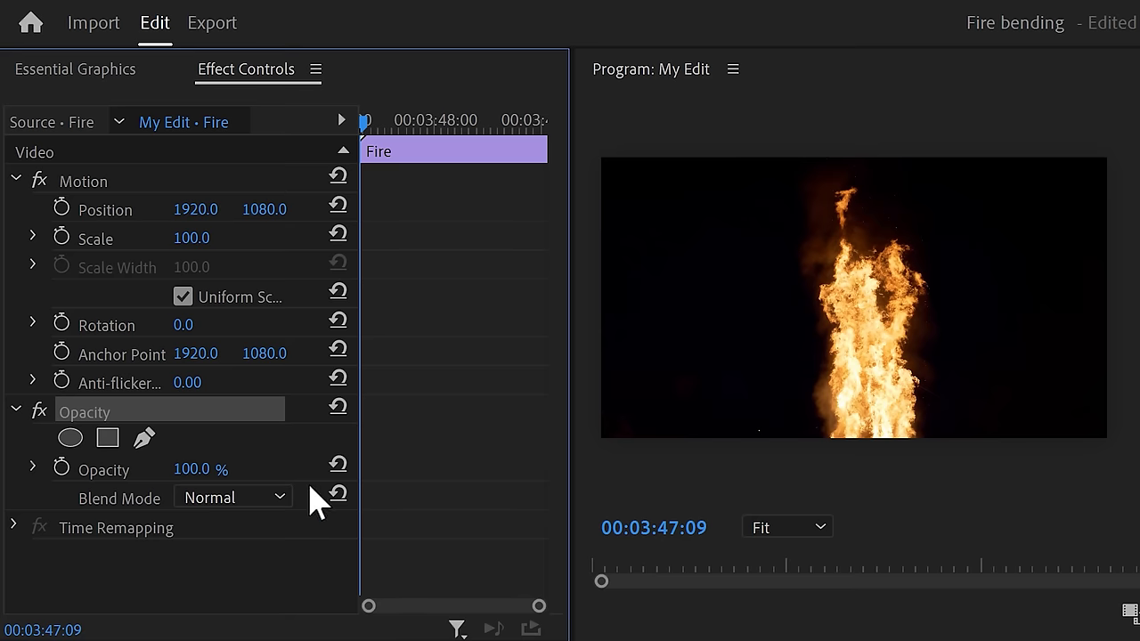
Step: Set the Fire clip's blend mode to Screen
{"action": "left_click", "coordinate": [276, 496]}
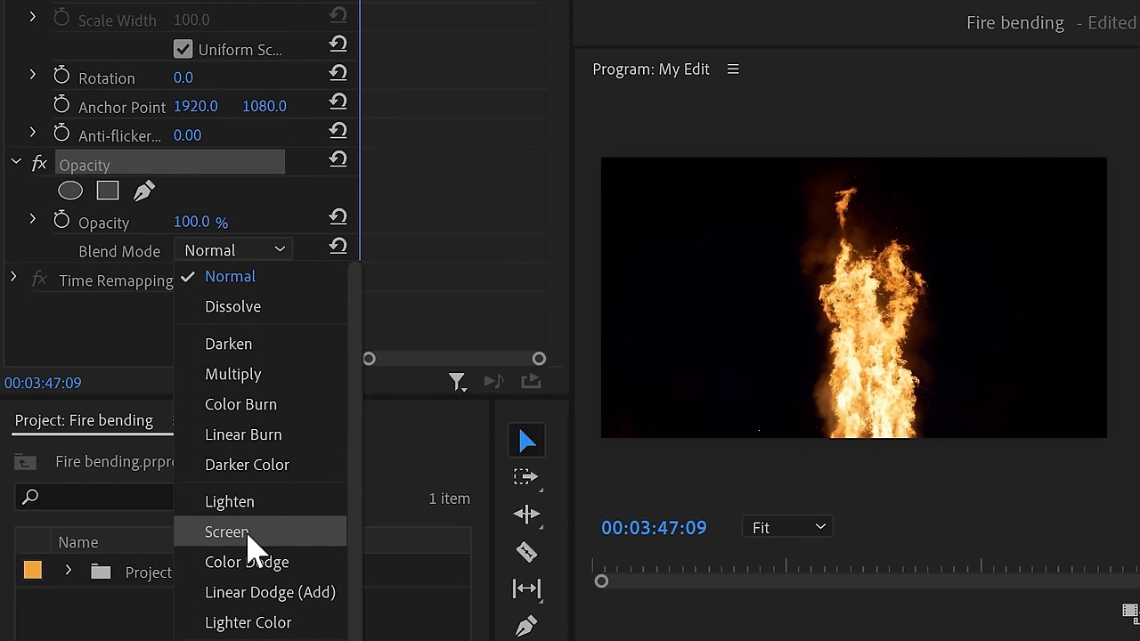
{"action": "left_click", "coordinate": [248, 535]}
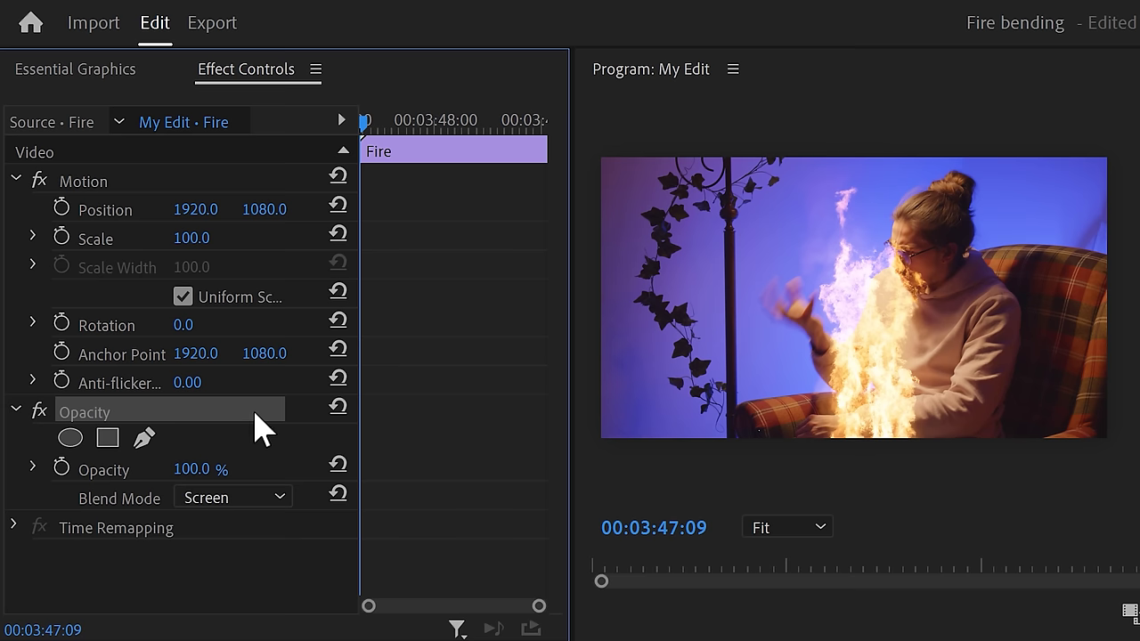
Step: Scale the Fire clip down to about 42 and move it to about 1377, 683, above the raised palm
{"action": "left_click", "coordinate": [126, 183]}
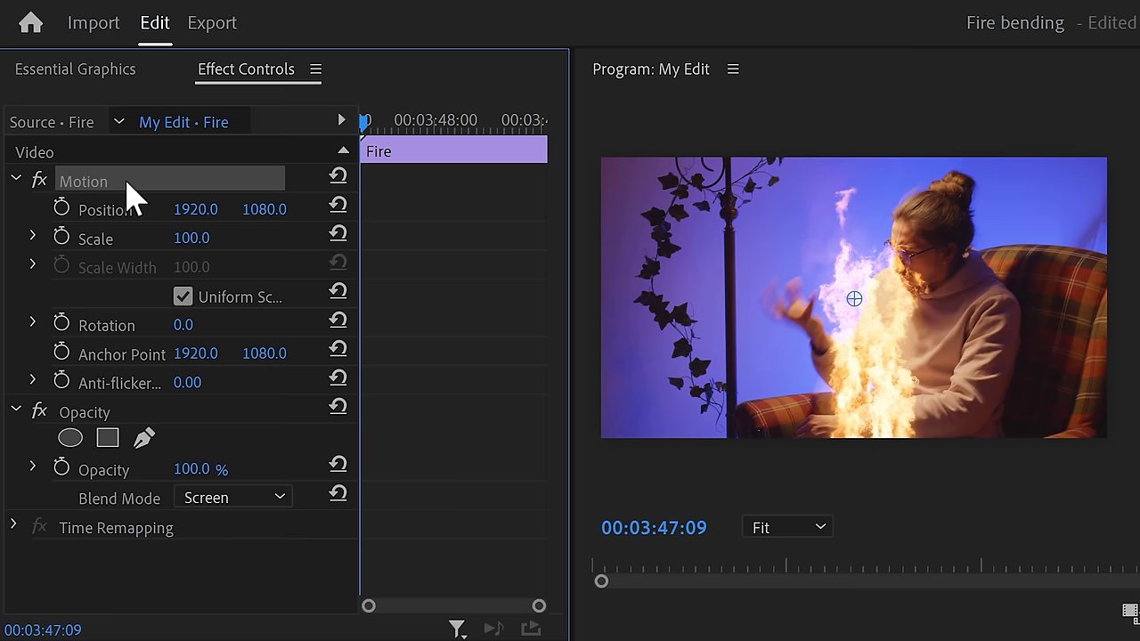
{"action": "left_click_drag", "start_coordinate": [1100, 298], "coordinate": [962, 301]}
{"action": "left_click_drag", "start_coordinate": [822, 290], "coordinate": [793, 263]}
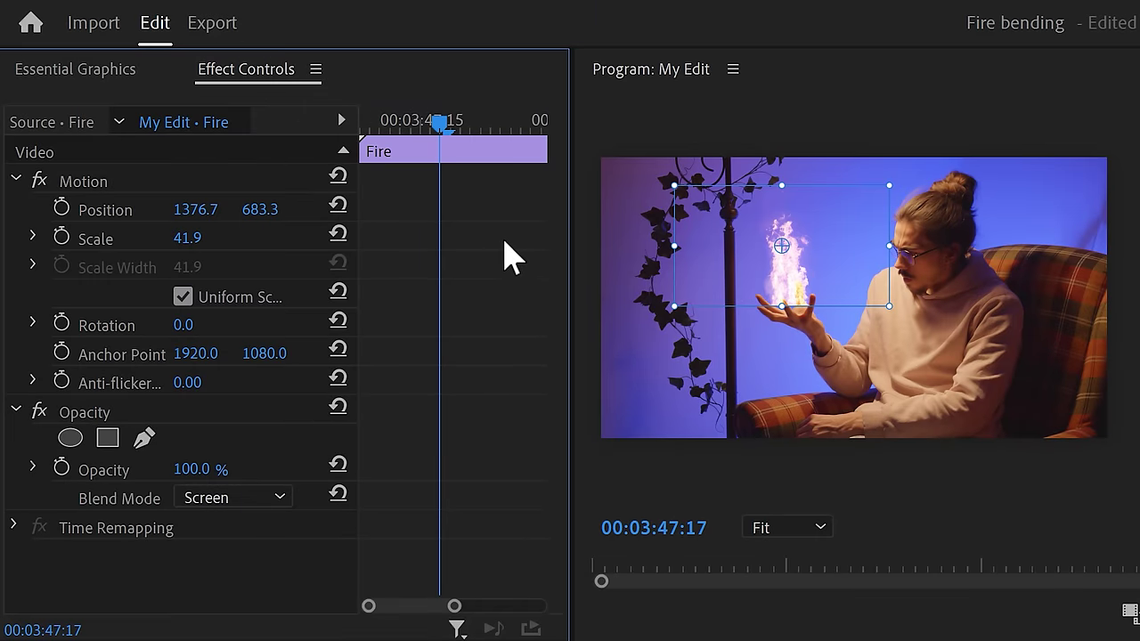
Step: At 00:03:47:09, draw a narrow free-form opacity mask across the hand, just under the base of the flame
{"action": "left_click_drag", "start_coordinate": [440, 122], "coordinate": [361, 124]}
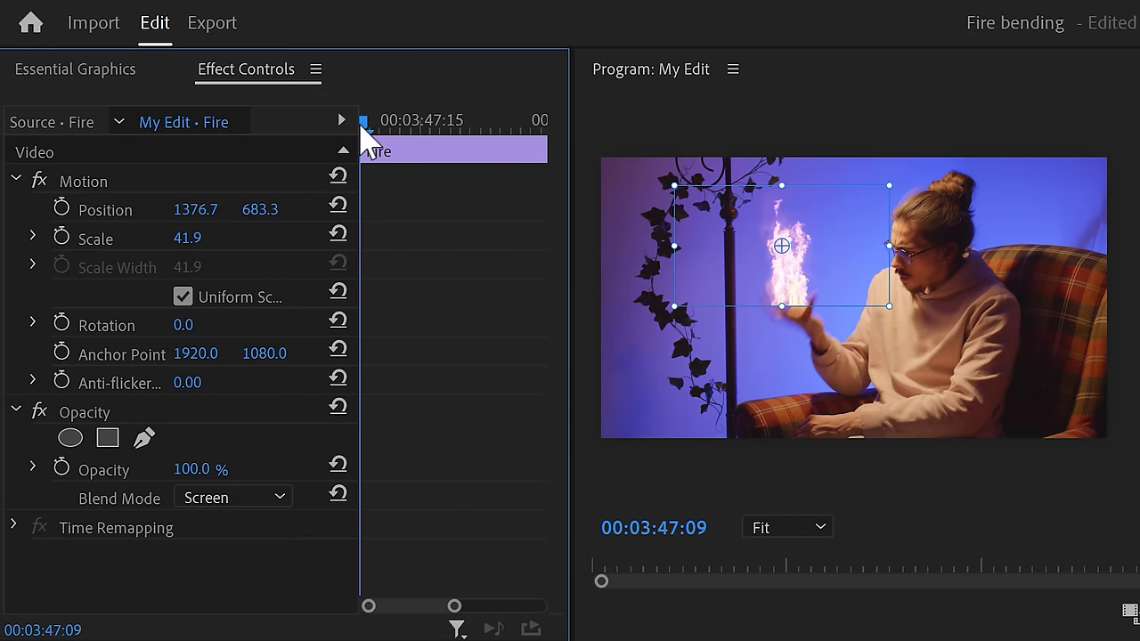
{"action": "left_click", "coordinate": [144, 436]}
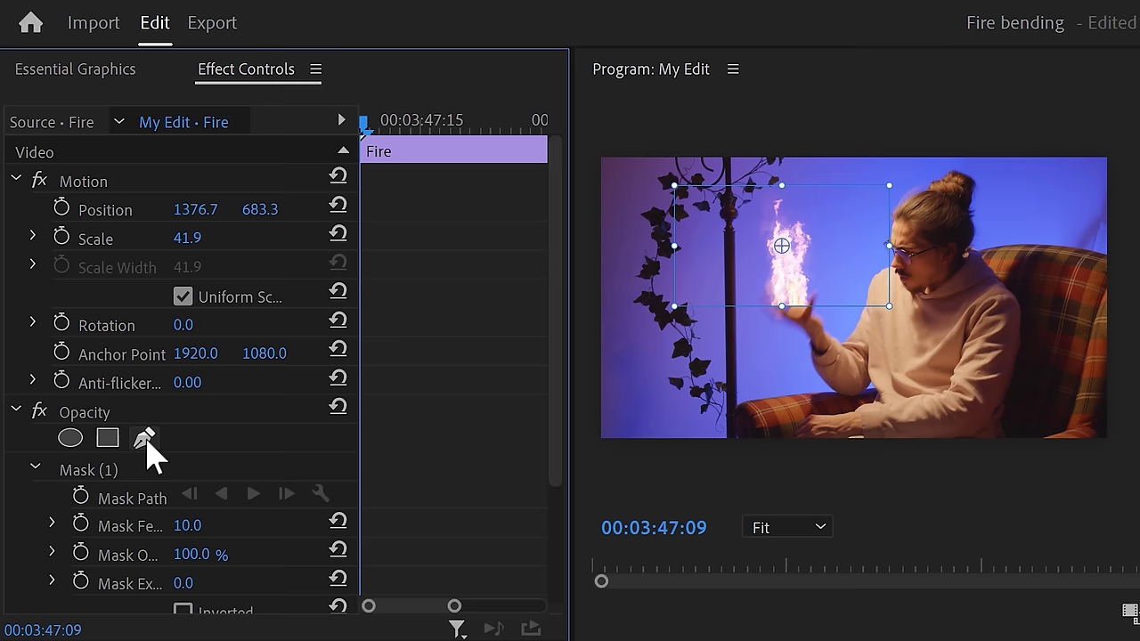
{"action": "left_click_drag", "start_coordinate": [787, 308], "coordinate": [841, 310]}
{"action": "left_click", "coordinate": [728, 328]}
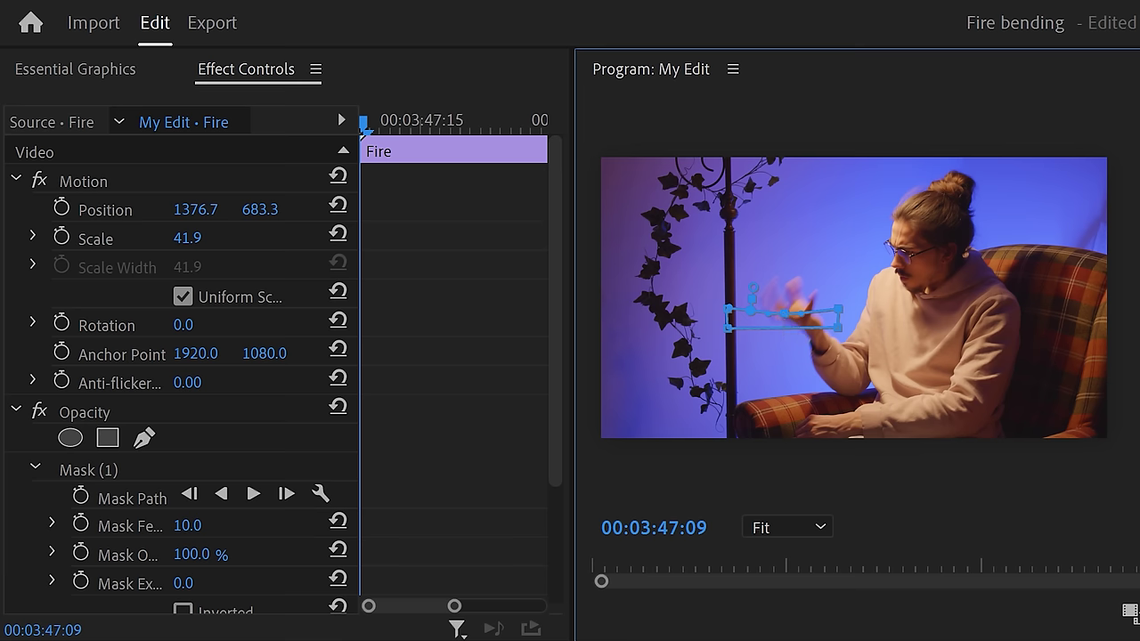
Step: Keyframe the mask path from 00:03:47:09 to 00:03:47:13, raising its upper edge frame by frame to reveal the whole flame
{"action": "left_click", "coordinate": [81, 496]}
{"action": "left_click", "coordinate": [125, 472]}
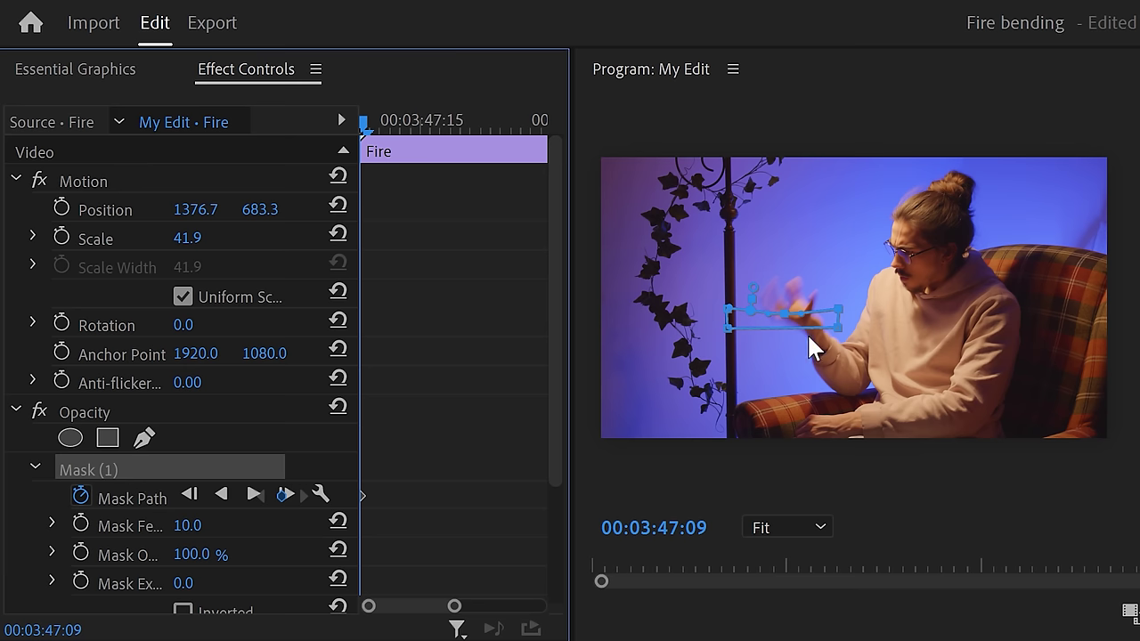
{"action": "key", "text": "Right"}
{"action": "mouse_move", "coordinate": [789, 311]}
{"action": "left_mouse_down"}
{"action": "mouse_move", "coordinate": [789, 287]}
{"action": "mouse_move", "coordinate": [776, 293]}
{"action": "left_mouse_up"}
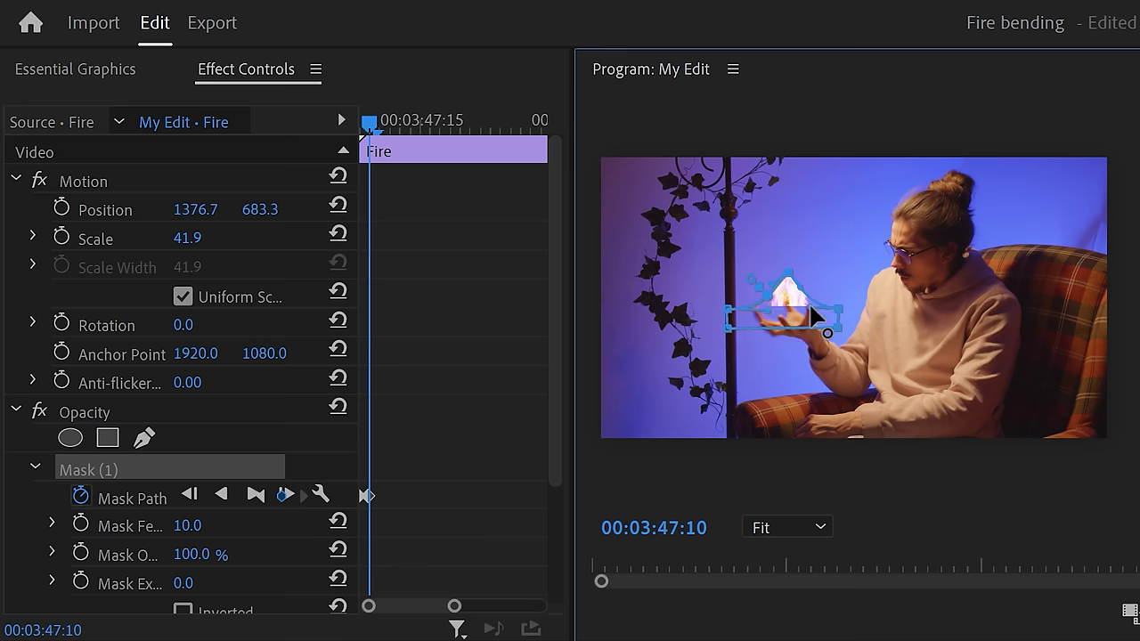
{"action": "key", "text": "Right"}
{"action": "left_click_drag", "start_coordinate": [789, 272], "coordinate": [785, 227]}
{"action": "key", "text": "Right"}
{"action": "key", "text": "Right"}
{"action": "left_click_drag", "start_coordinate": [785, 227], "coordinate": [815, 169]}
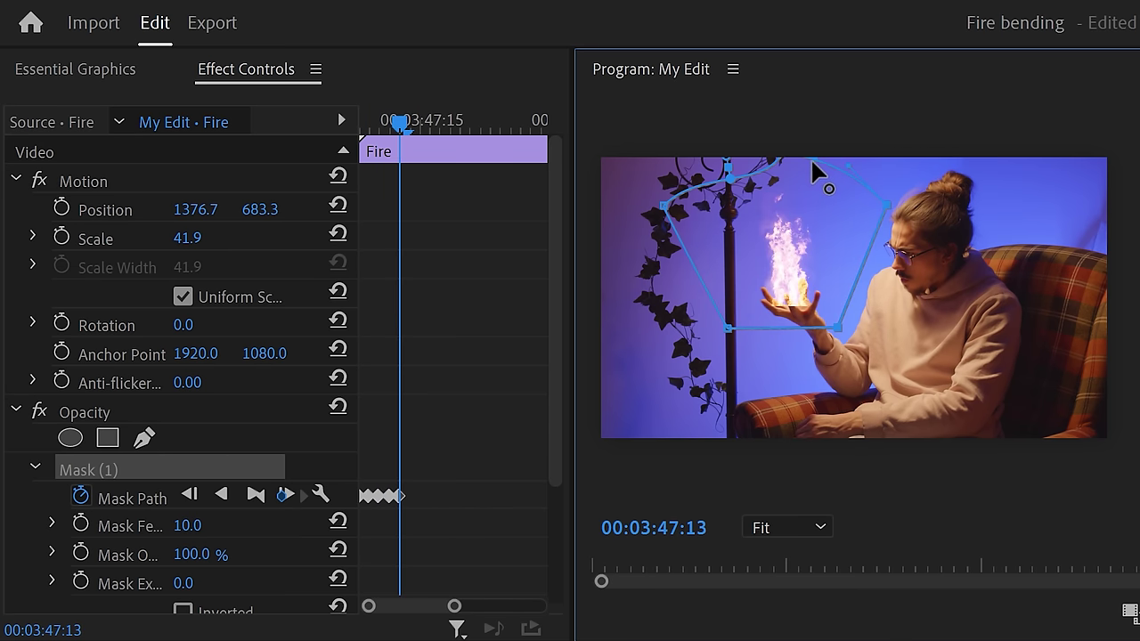
Step: Set the fire mask's feather to 204 and play back the reveal
{"action": "left_click", "coordinate": [381, 122]}
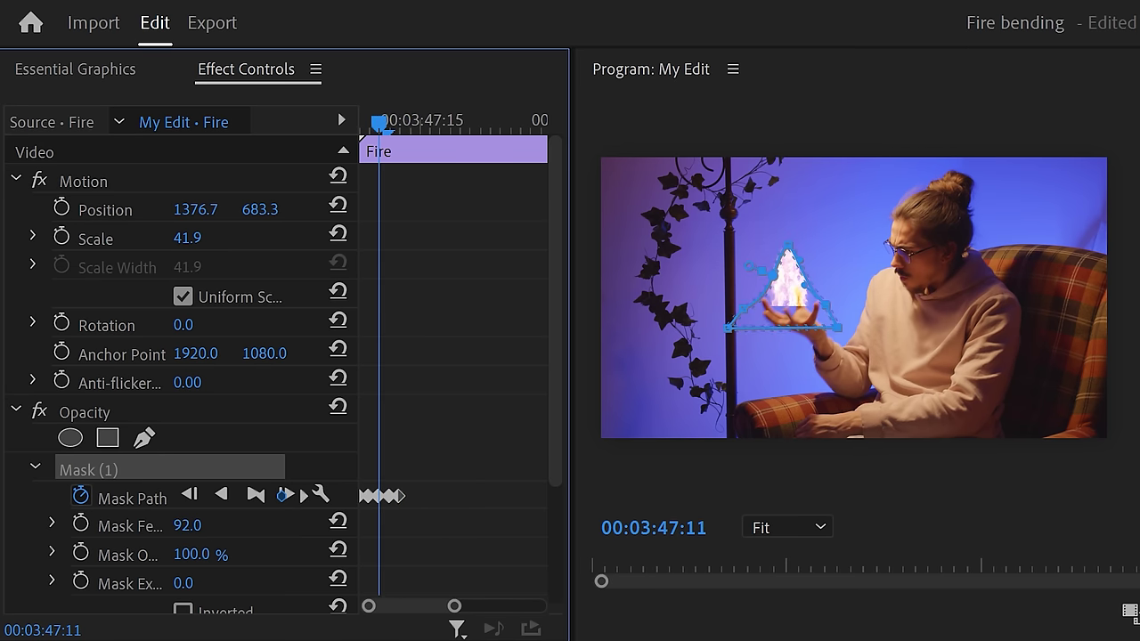
{"action": "key", "text": "space"}
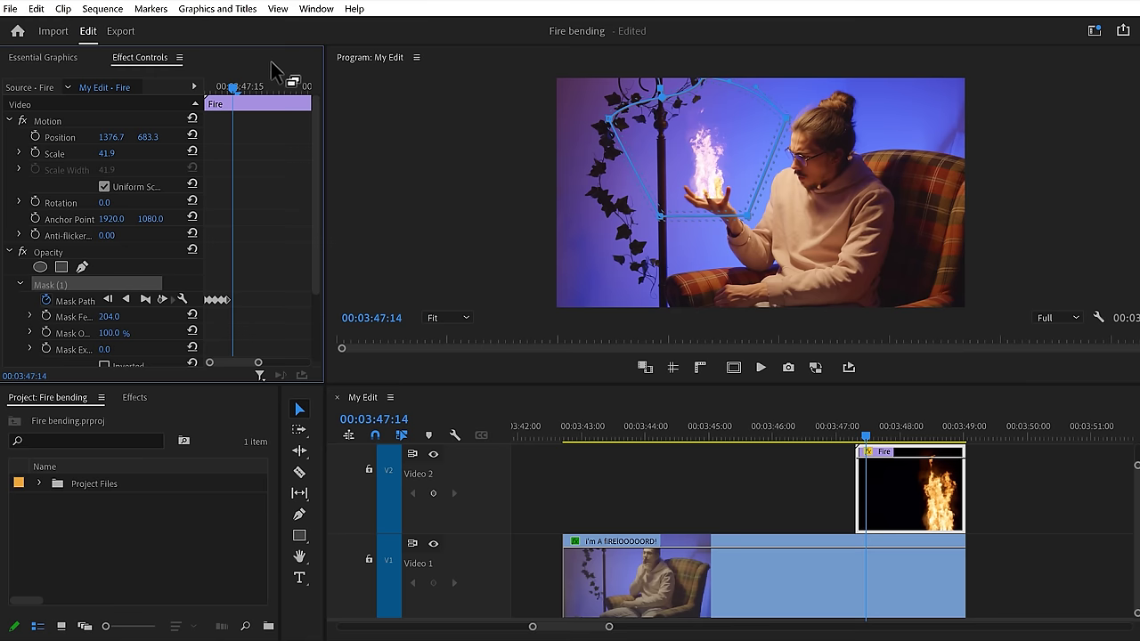
Step: Show the Lumetri Color controls and raise the Fire clip's exposure to 4.5
{"action": "left_click", "coordinate": [305, 12]}
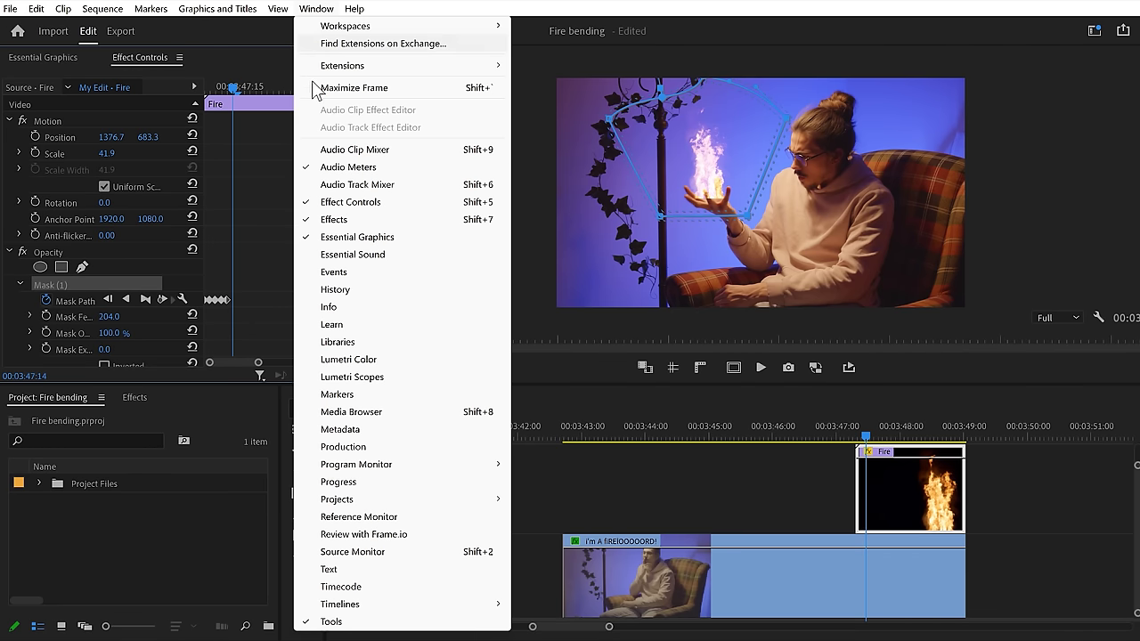
{"action": "left_click", "coordinate": [342, 360]}
{"action": "scroll", "coordinate": [321, 272], "scroll_direction": "down", "scroll_amount": 3}
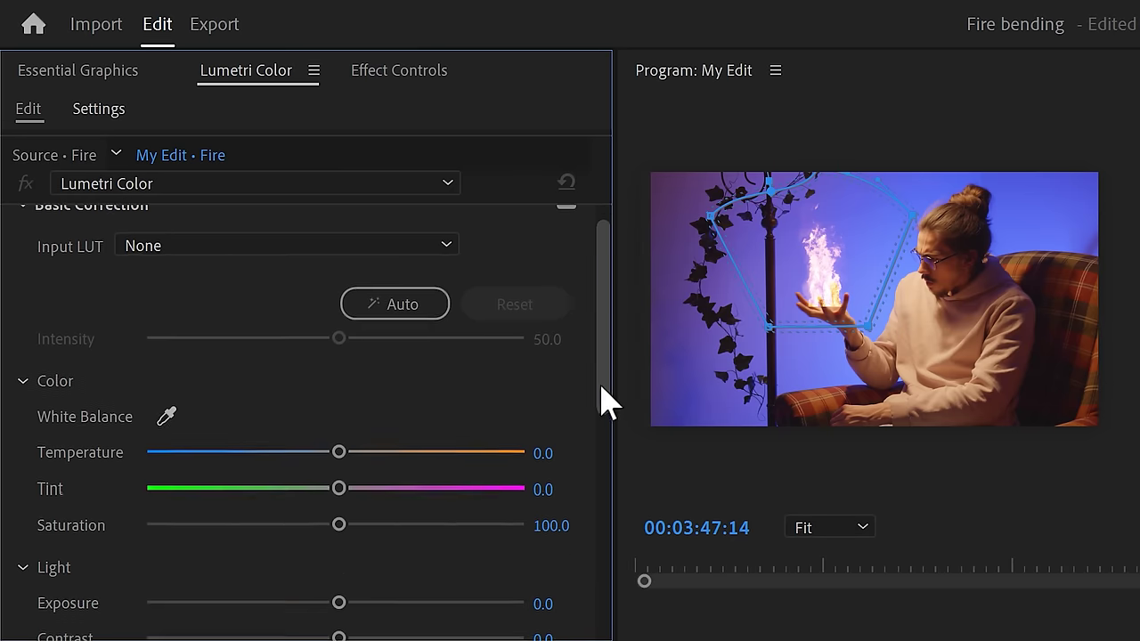
{"action": "left_click_drag", "start_coordinate": [338, 480], "coordinate": [504, 480]}
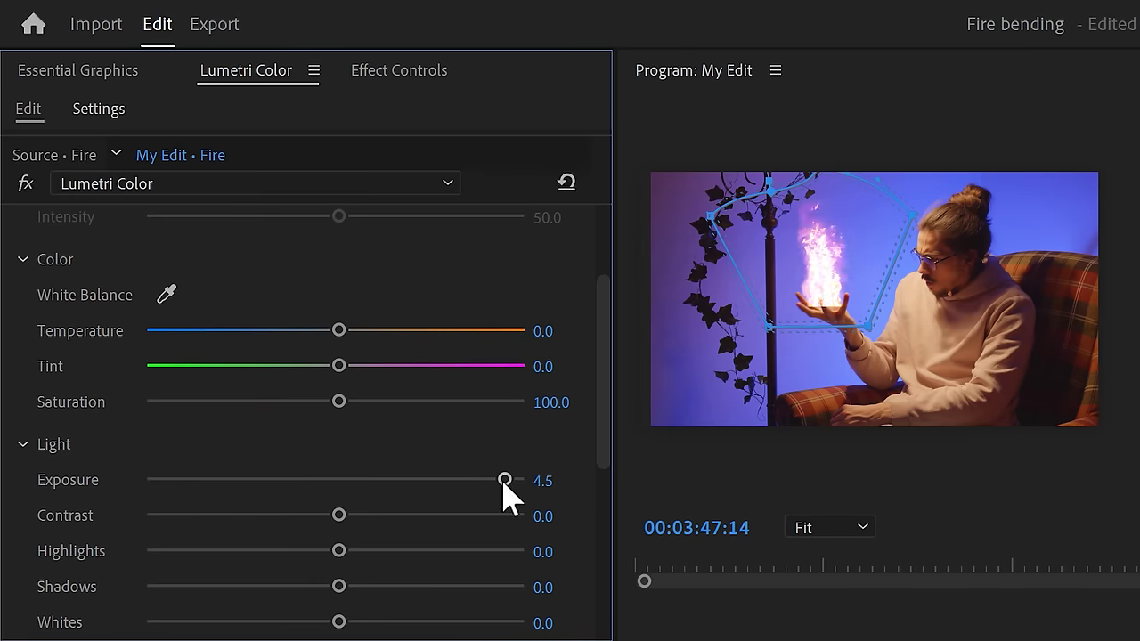
Step: Keyframe the Fire clip's Lumetri exposure from 4.5 at 00:03:47:10 to 0 at 00:03:47:14
{"action": "left_click", "coordinate": [397, 81]}
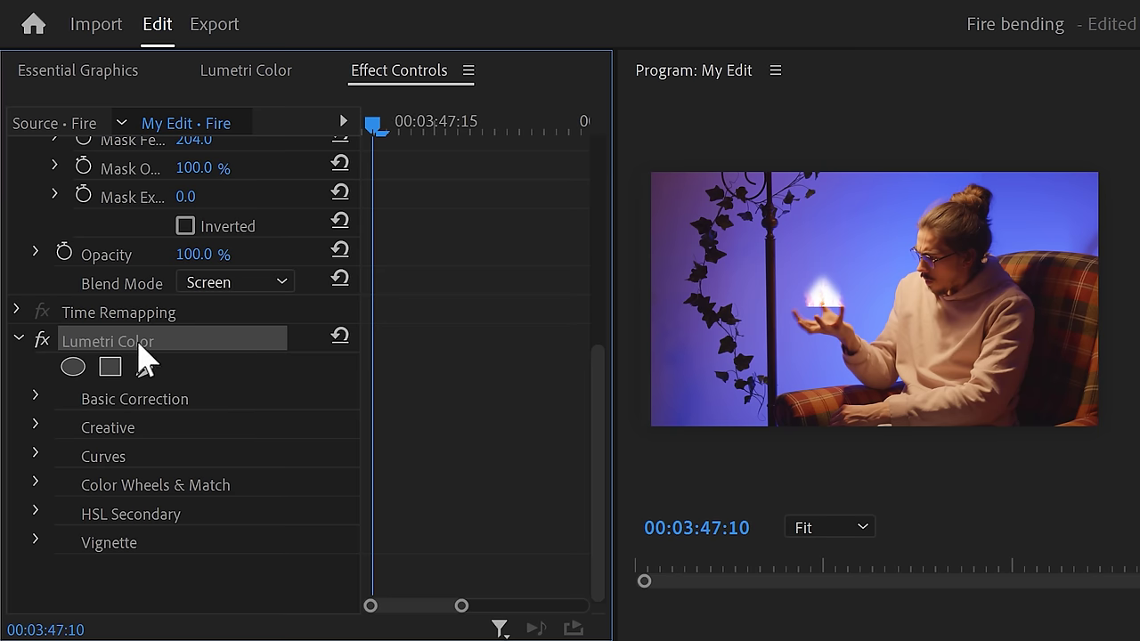
{"action": "left_click", "coordinate": [37, 398]}
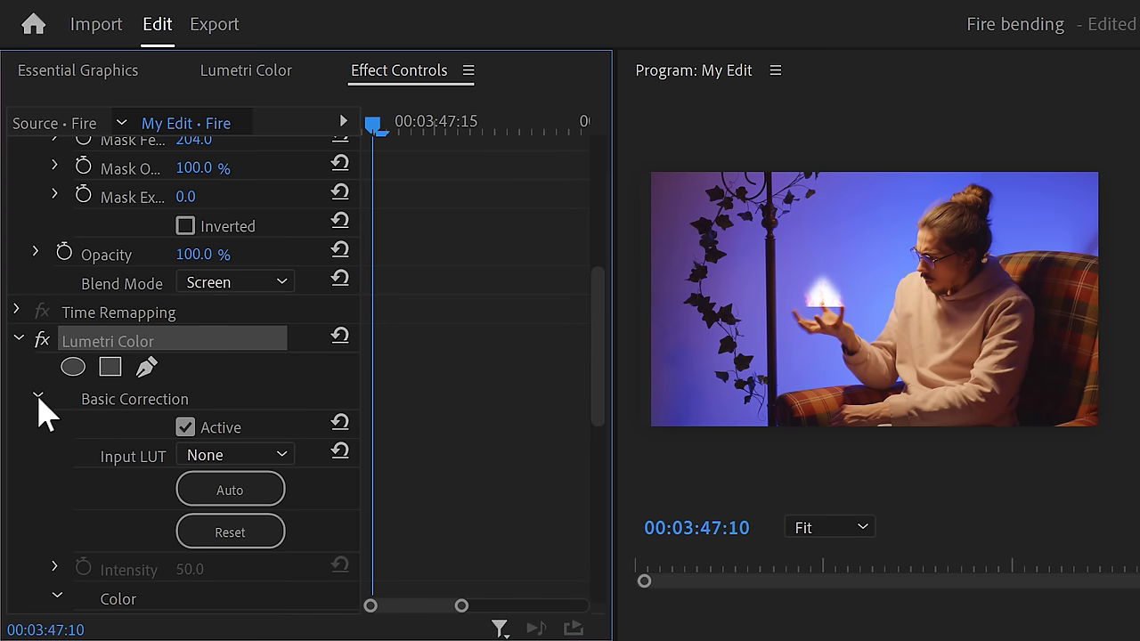
{"action": "left_click_drag", "start_coordinate": [599, 356], "coordinate": [593, 495]}
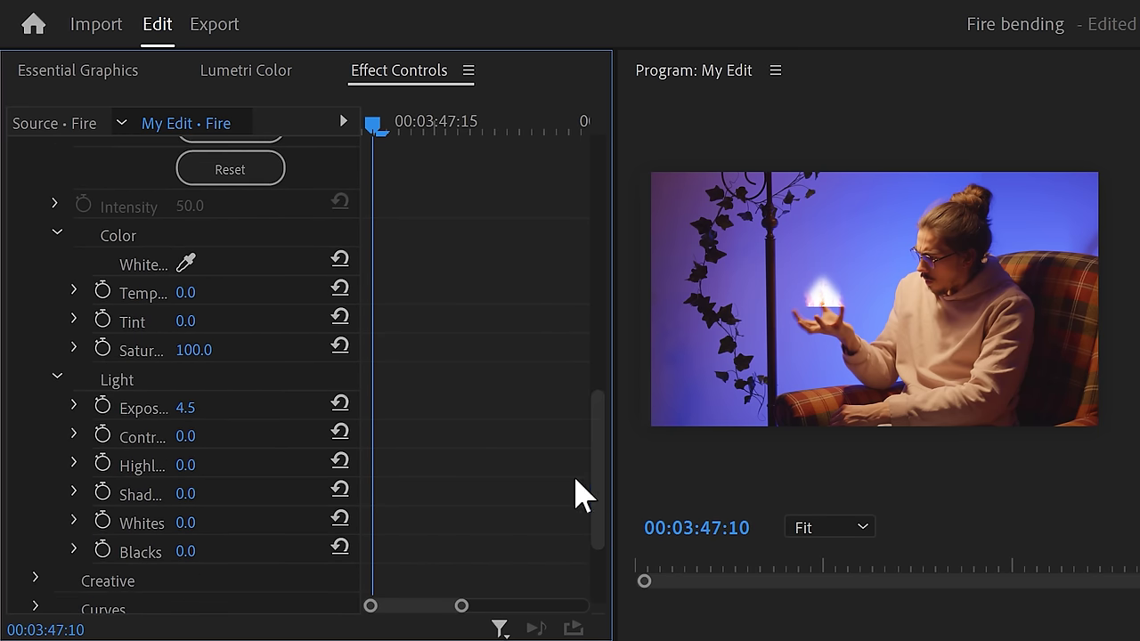
{"action": "left_click", "coordinate": [103, 407]}
{"action": "left_click_drag", "start_coordinate": [378, 125], "coordinate": [434, 124]}
{"action": "left_click", "coordinate": [191, 407]}
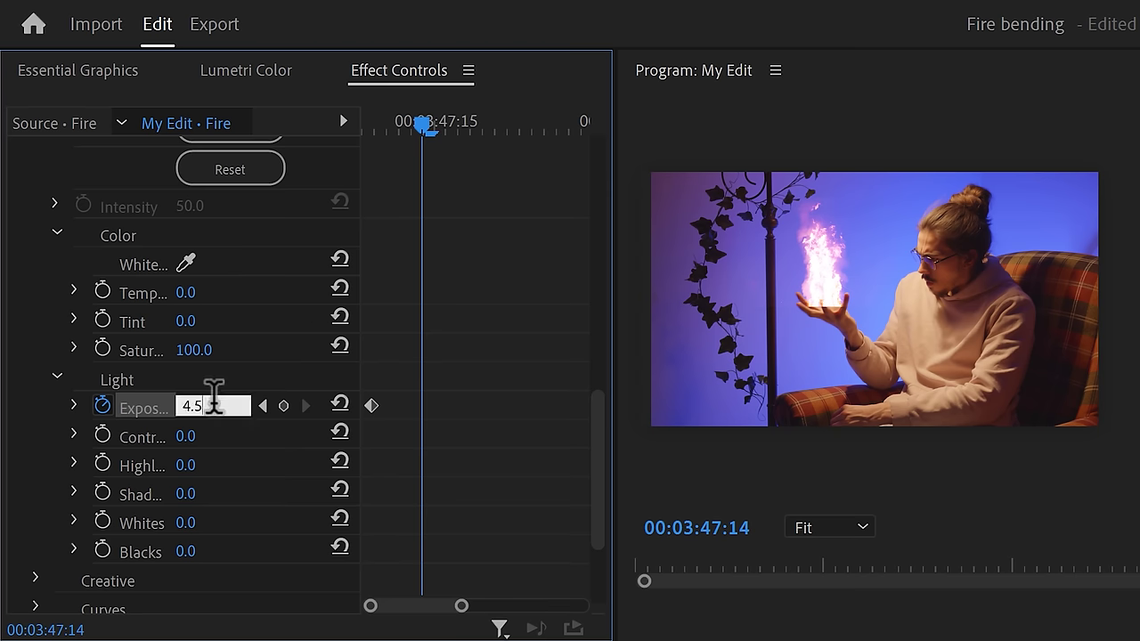
{"action": "type", "text": "0"}
{"action": "key", "text": "Return"}
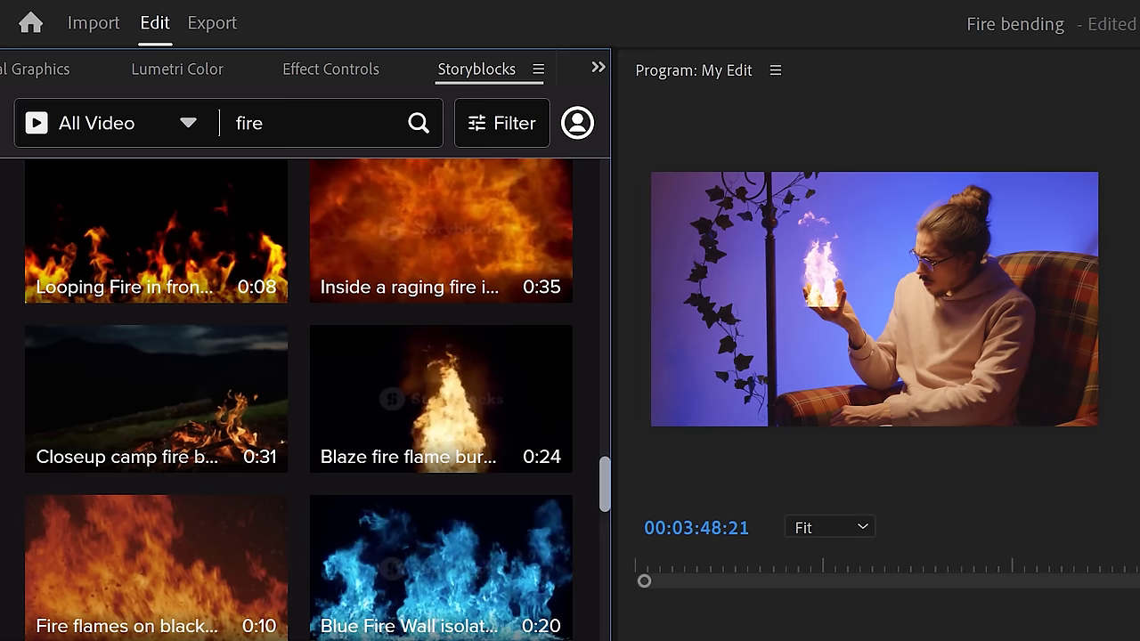
Step: Download the 24-second "Blaze fire flame" stock clip in 4KMOV (photo-jpeg) format
{"action": "mouse_move", "coordinate": [531, 384]}
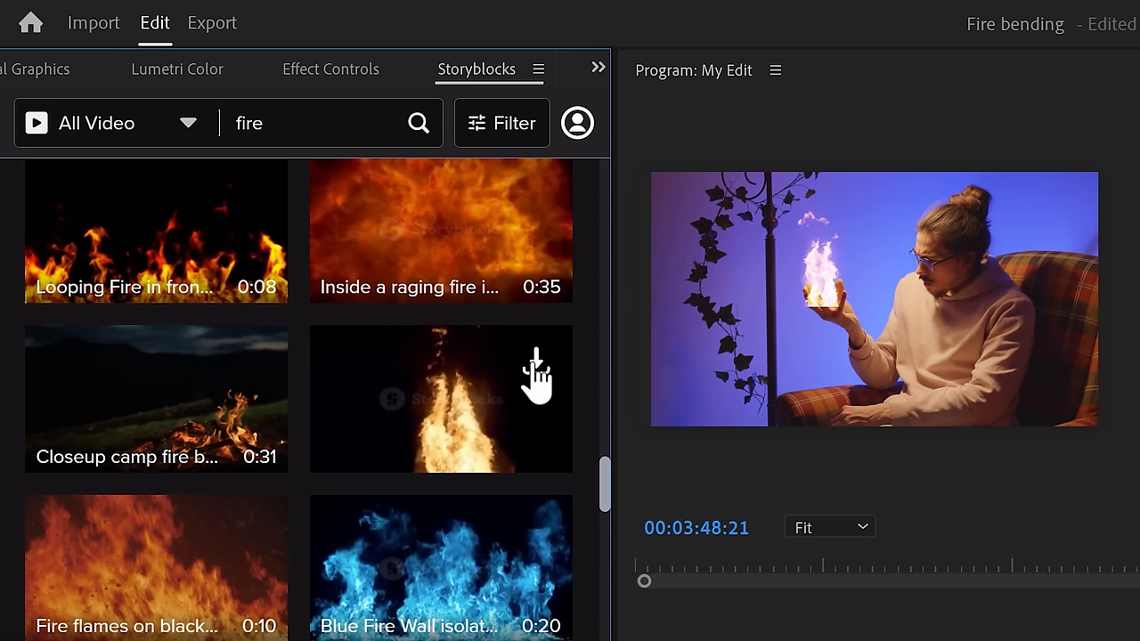
{"action": "left_click", "coordinate": [536, 365]}
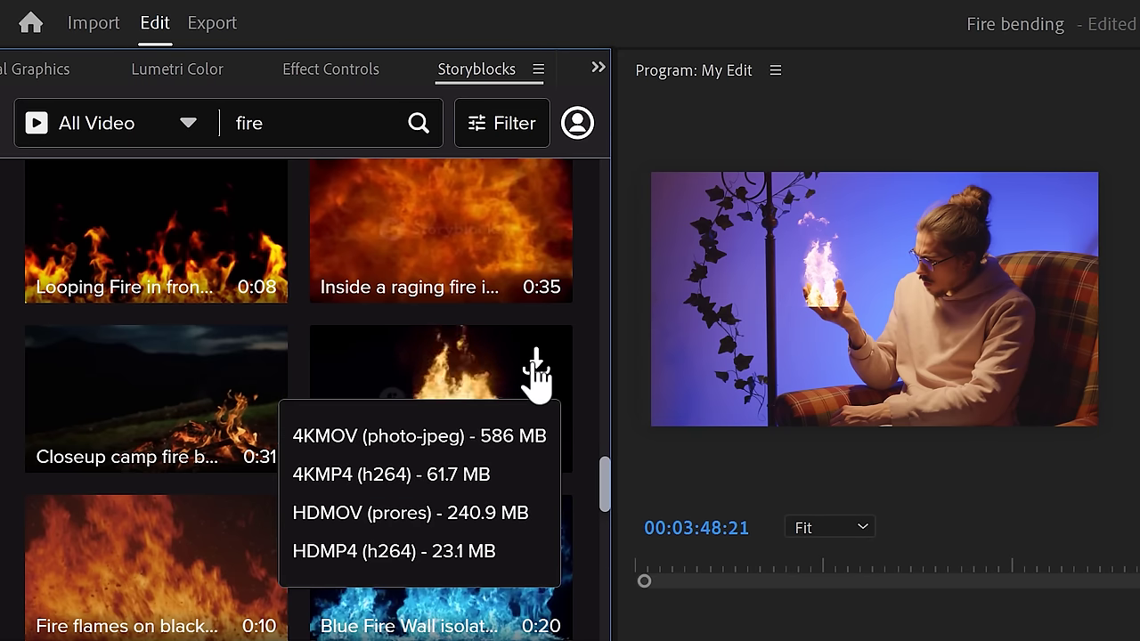
{"action": "left_click", "coordinate": [463, 436]}
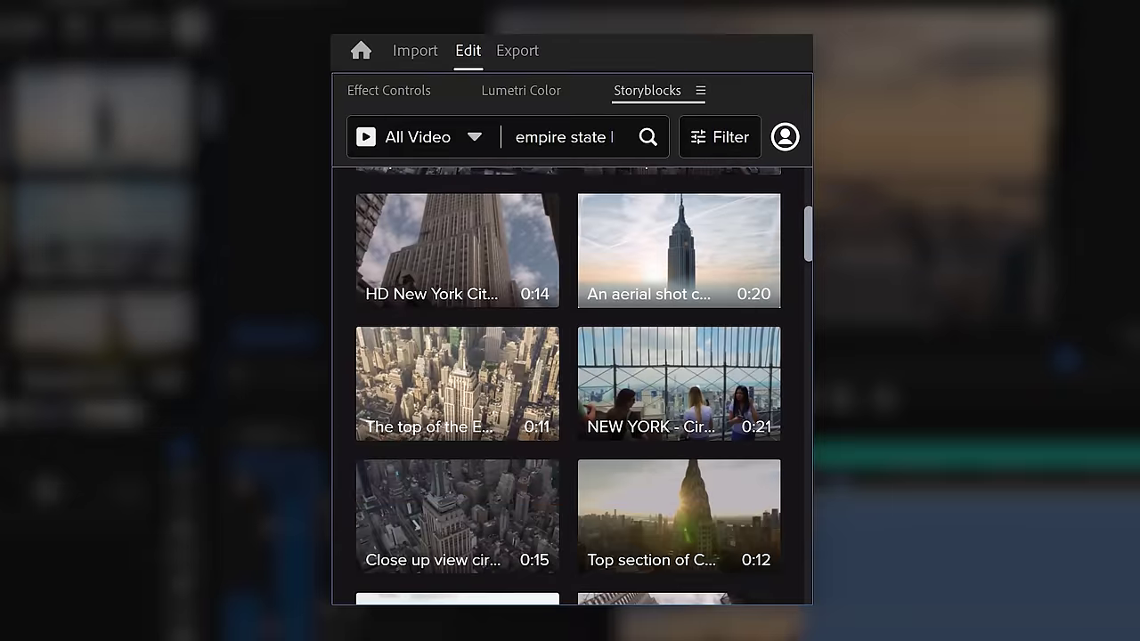
Step: Browse the Empire State stock footage results, then the footage library and template categories on the Storyblocks website
{"action": "scroll", "coordinate": [568, 382], "scroll_direction": "down", "scroll_amount": 5}
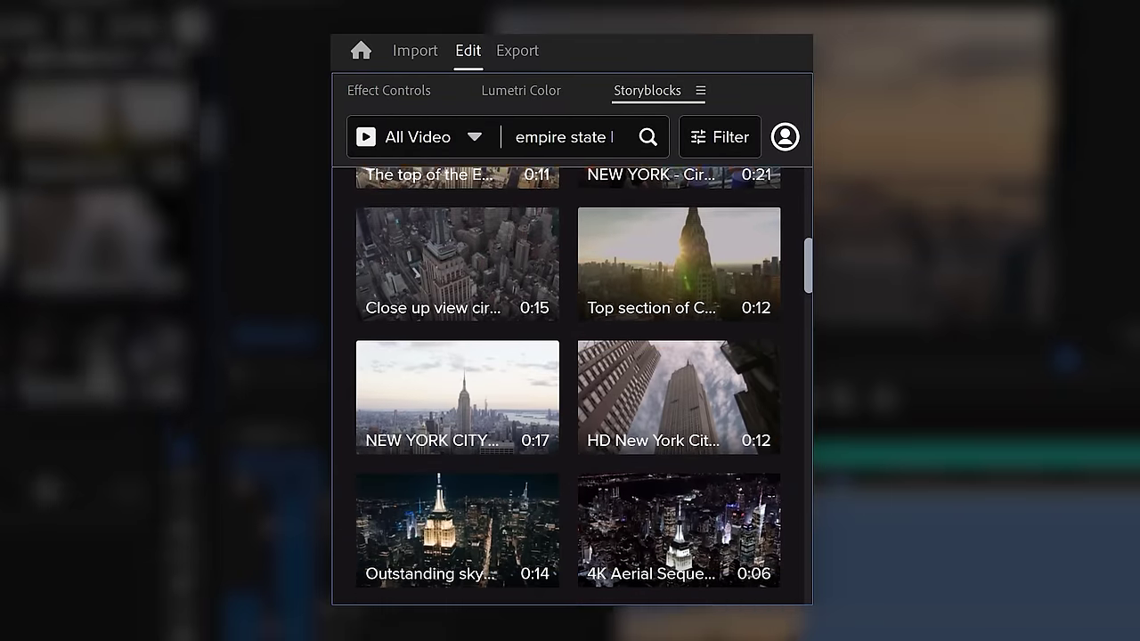
{"action": "scroll", "coordinate": [568, 382], "scroll_direction": "down", "scroll_amount": 6}
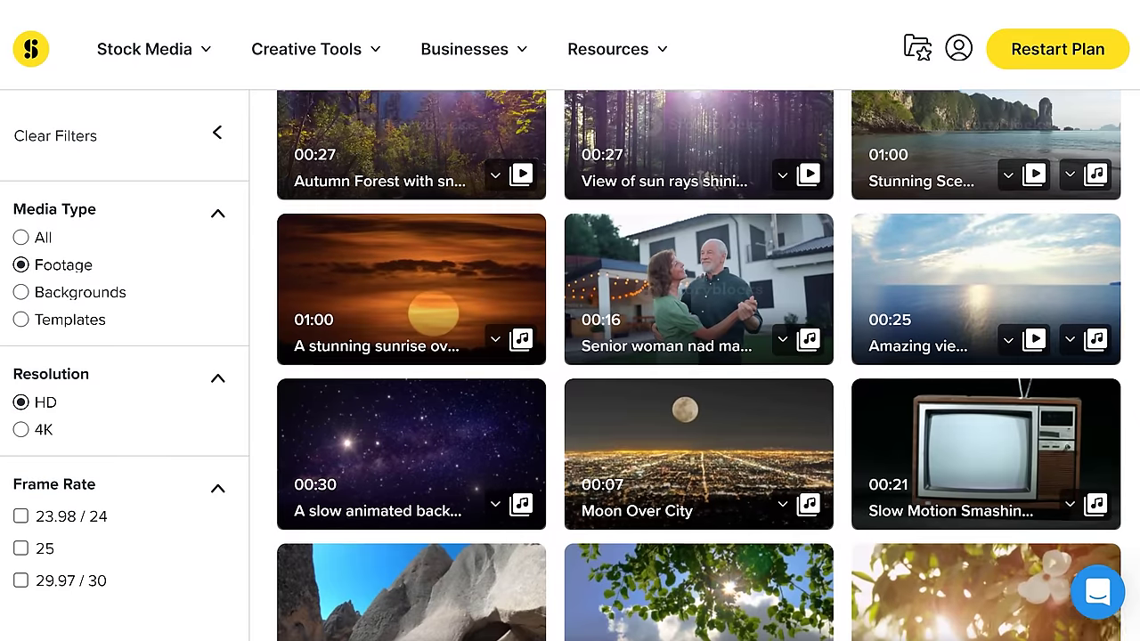
{"action": "scroll", "coordinate": [699, 365], "scroll_direction": "down", "scroll_amount": 3}
{"action": "scroll", "coordinate": [700, 365], "scroll_direction": "down", "scroll_amount": 4}
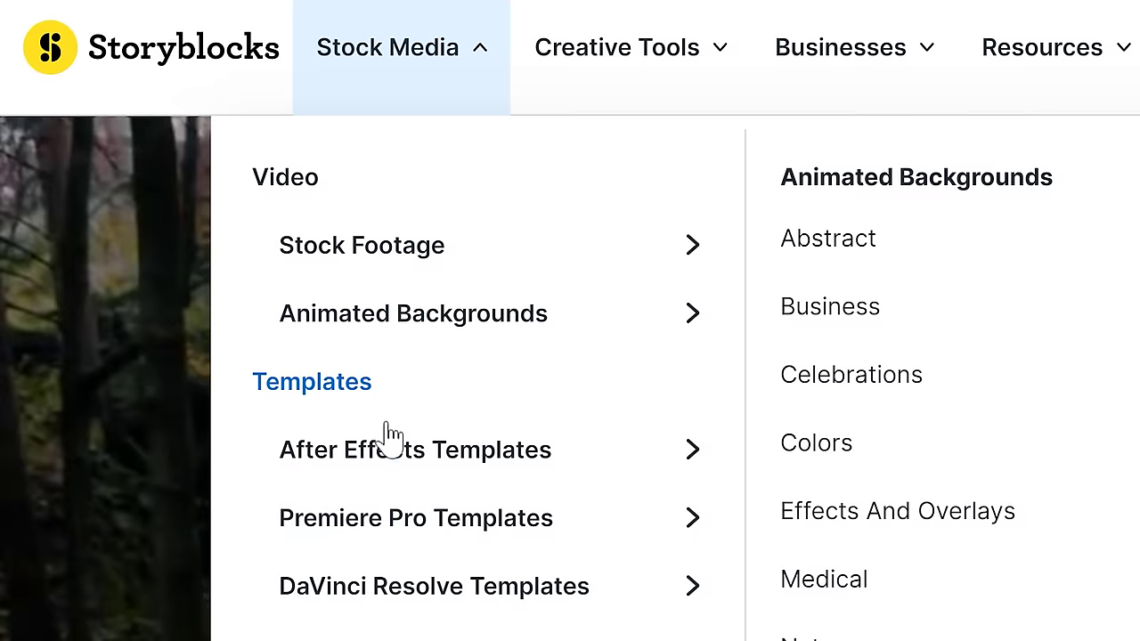
{"action": "mouse_move", "coordinate": [392, 463]}
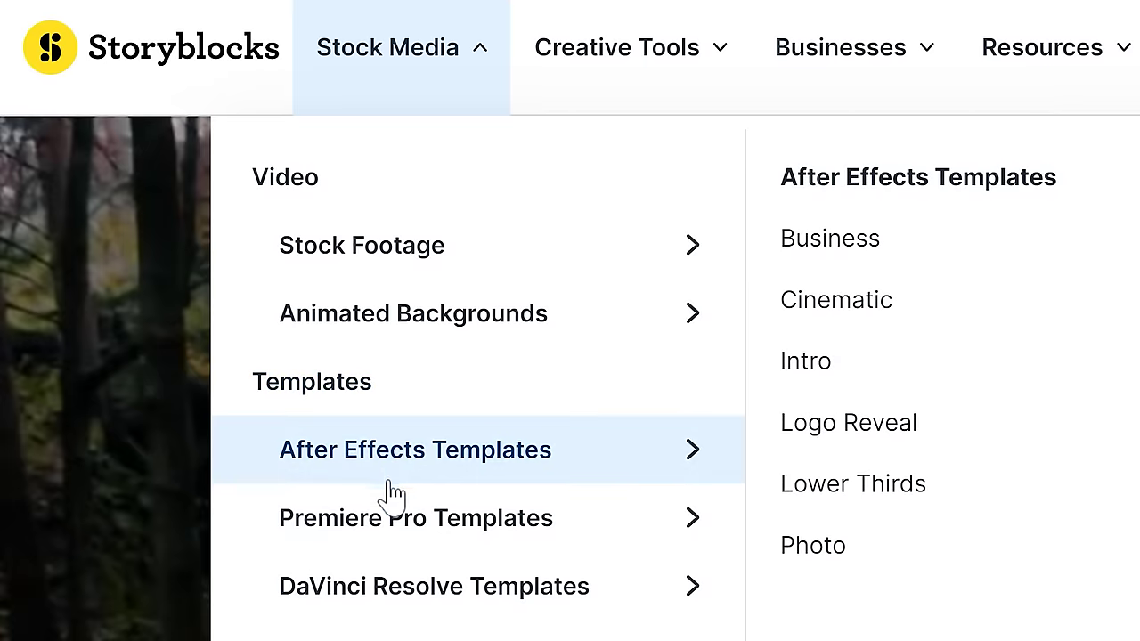
{"action": "scroll", "coordinate": [392, 521], "scroll_direction": "down", "scroll_amount": 2}
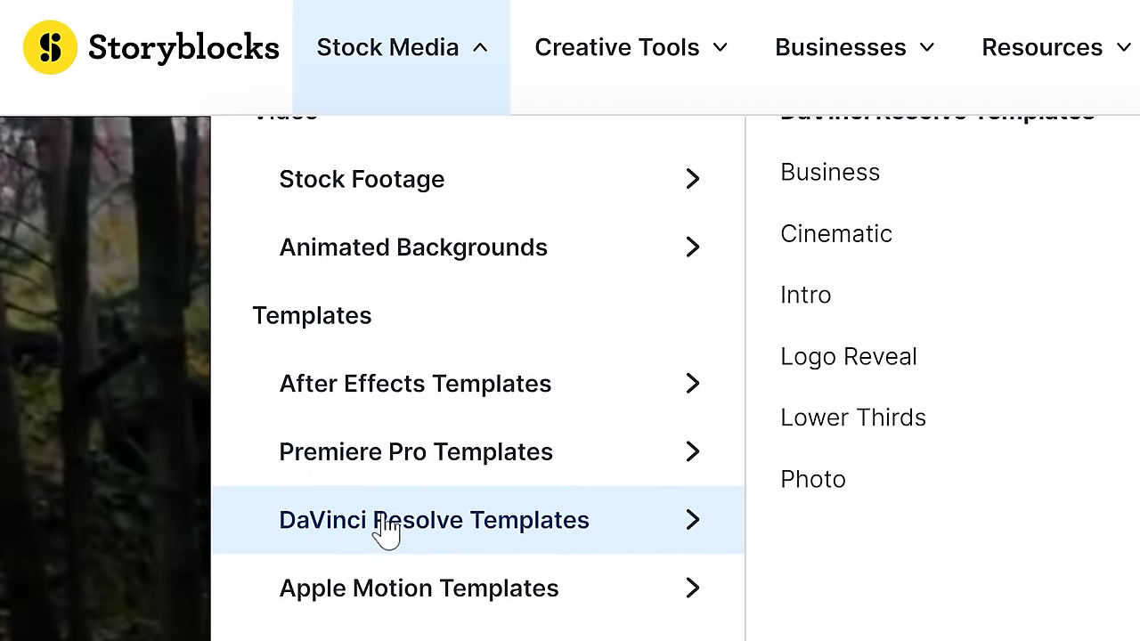
{"action": "scroll", "coordinate": [383, 528], "scroll_direction": "down", "scroll_amount": 1}
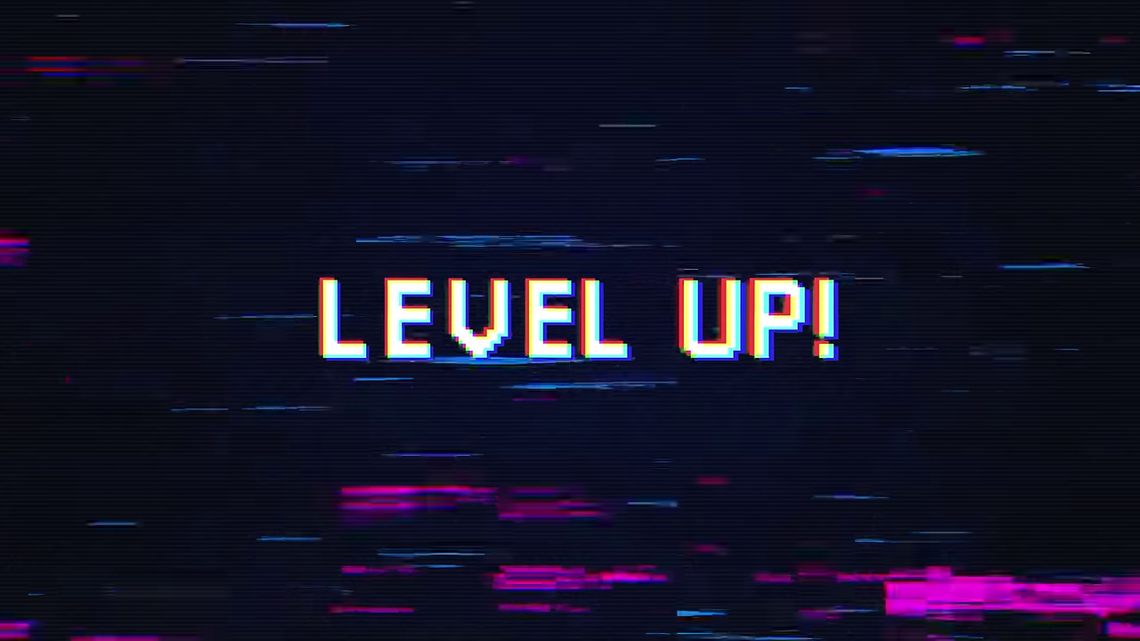
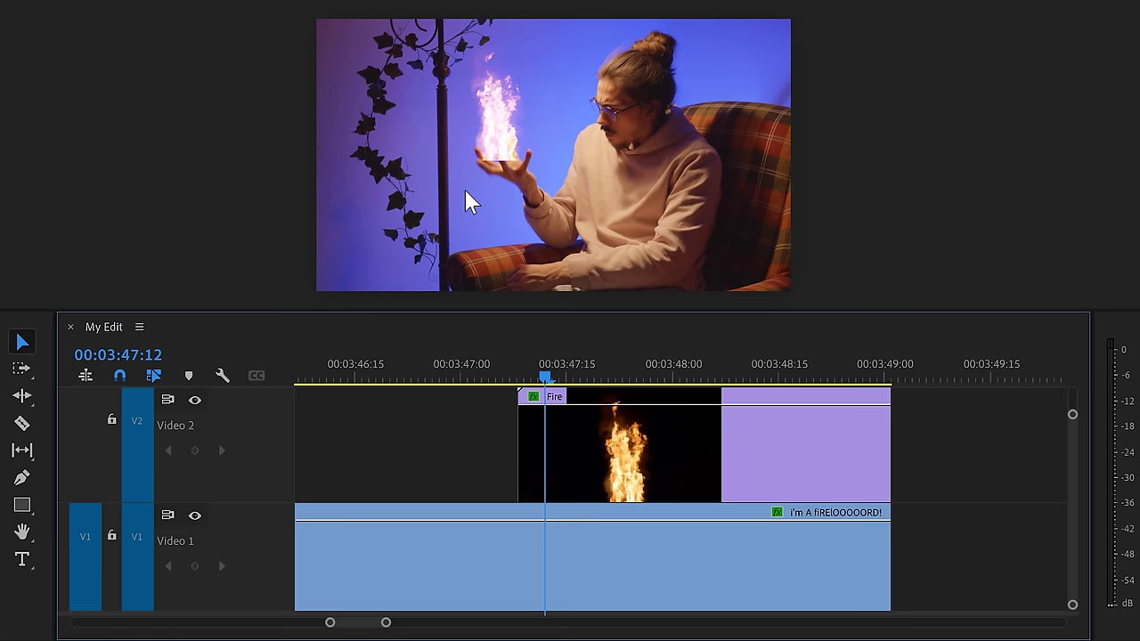
Step: Hide the Video 2 track and draw a small white cross marker over the palm at 00:03:47:16
{"action": "left_click", "coordinate": [194, 400]}
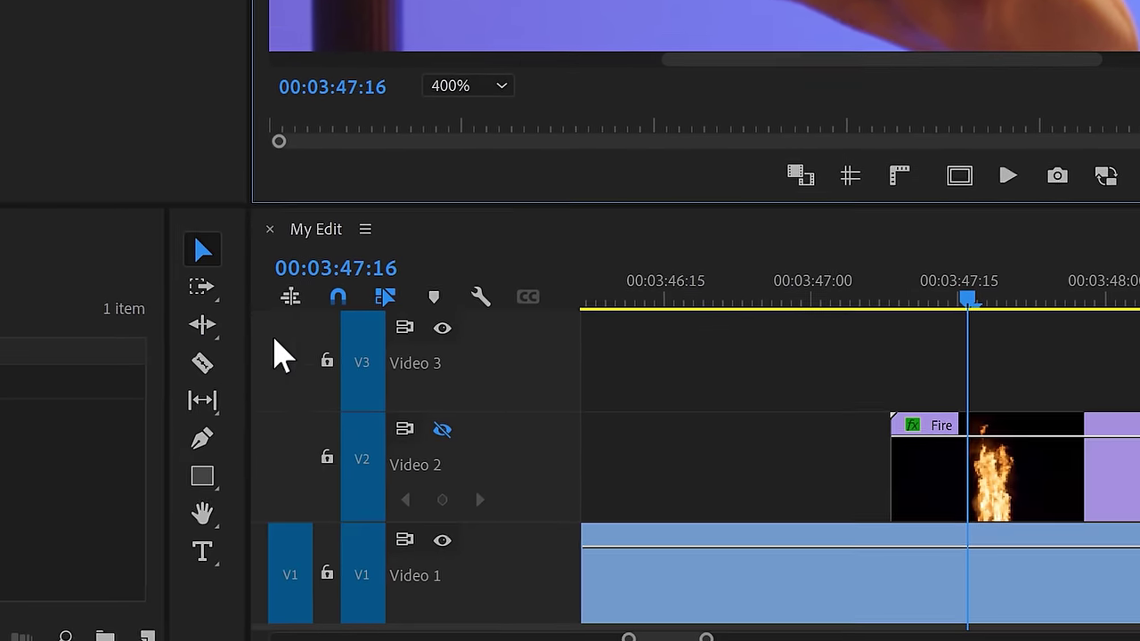
{"action": "left_click", "coordinate": [214, 414]}
{"action": "left_click_drag", "start_coordinate": [676, 346], "coordinate": [676, 416]}
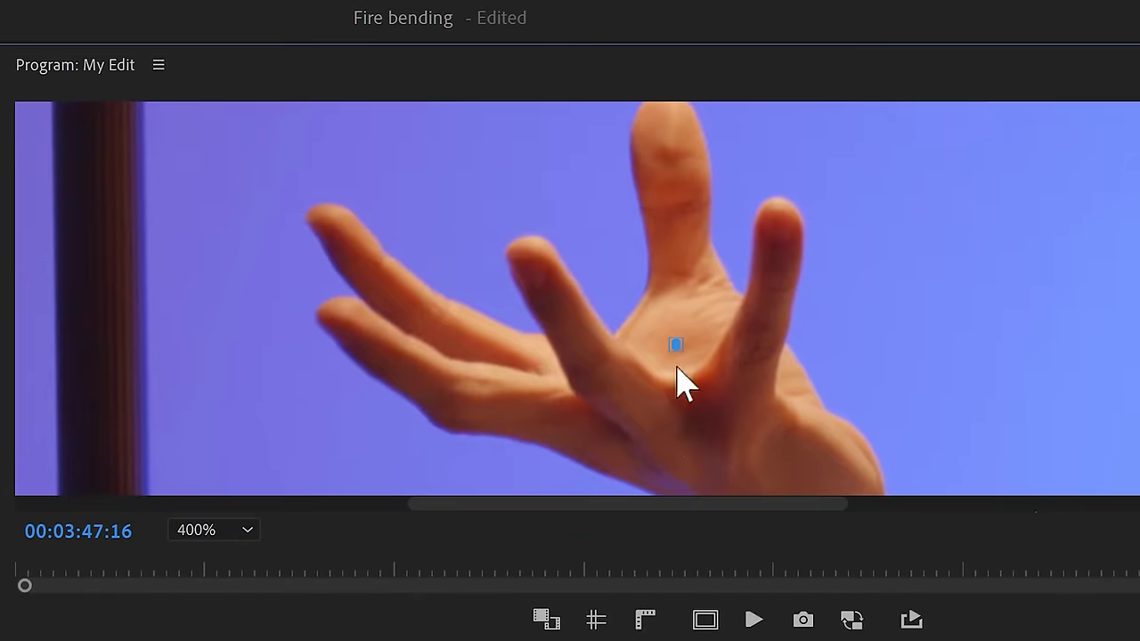
{"action": "left_click_drag", "start_coordinate": [638, 381], "coordinate": [708, 383]}
{"action": "left_click", "coordinate": [758, 402]}
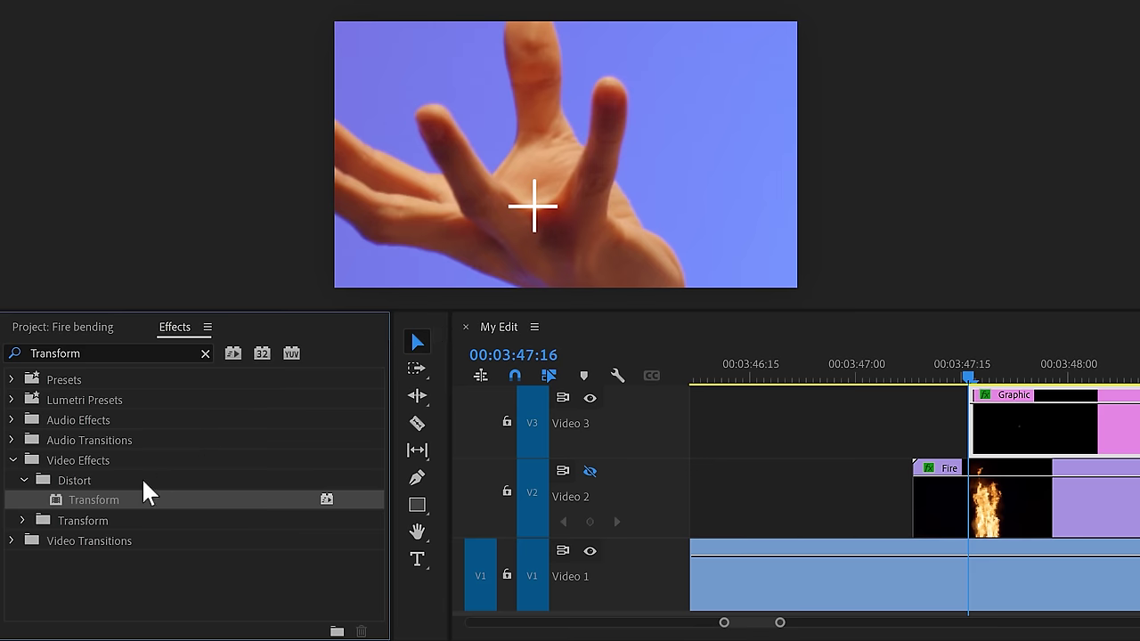
Step: Apply the Transform effect to the cross graphic and add its first Position keyframe at 00:03:47:16
{"action": "left_click_drag", "start_coordinate": [106, 496], "coordinate": [1034, 428]}
{"action": "left_click_drag", "start_coordinate": [639, 427], "coordinate": [640, 427]}
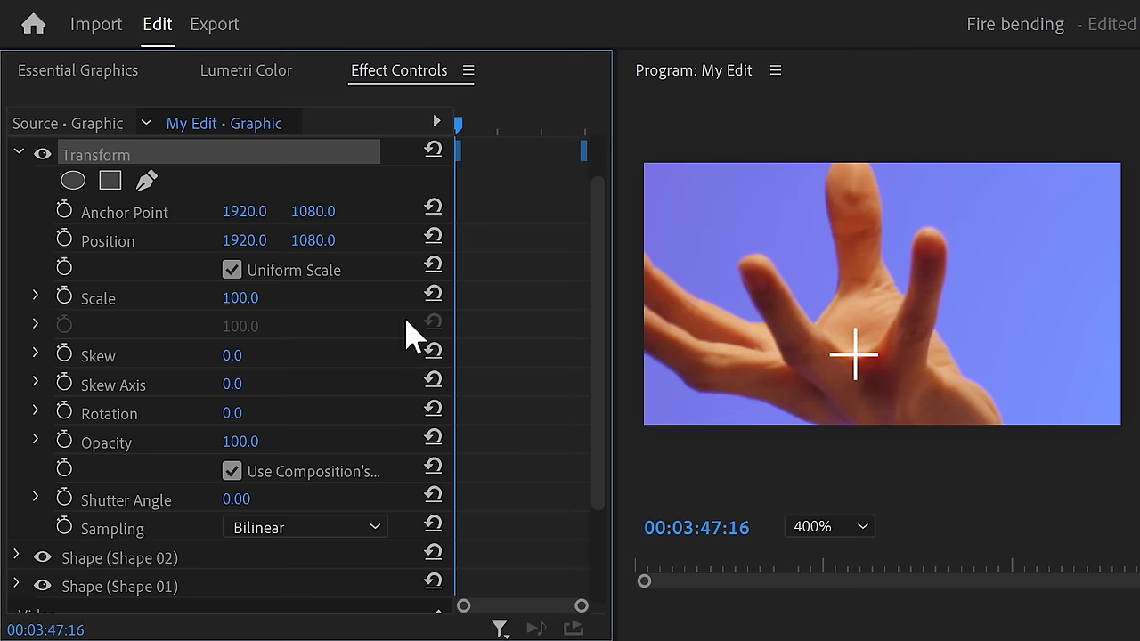
{"action": "left_click", "coordinate": [64, 239]}
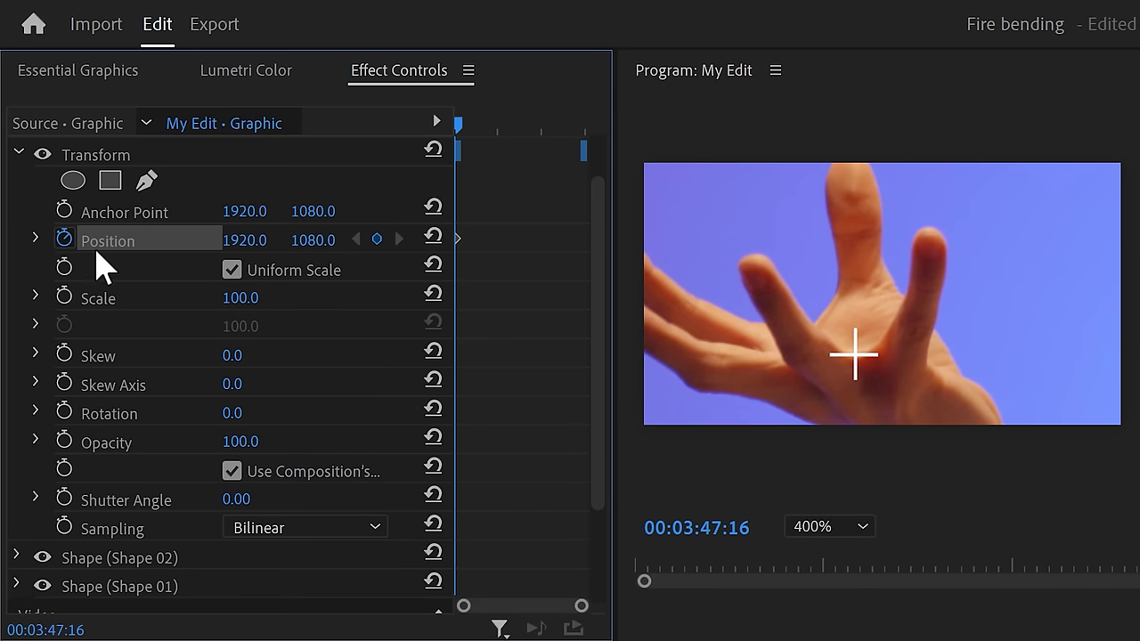
Step: Keyframe the cross's Transform Position frame by frame from 00:03:47:17 to 00:03:48:26 so it follows the palm
{"action": "key", "text": "Right"}
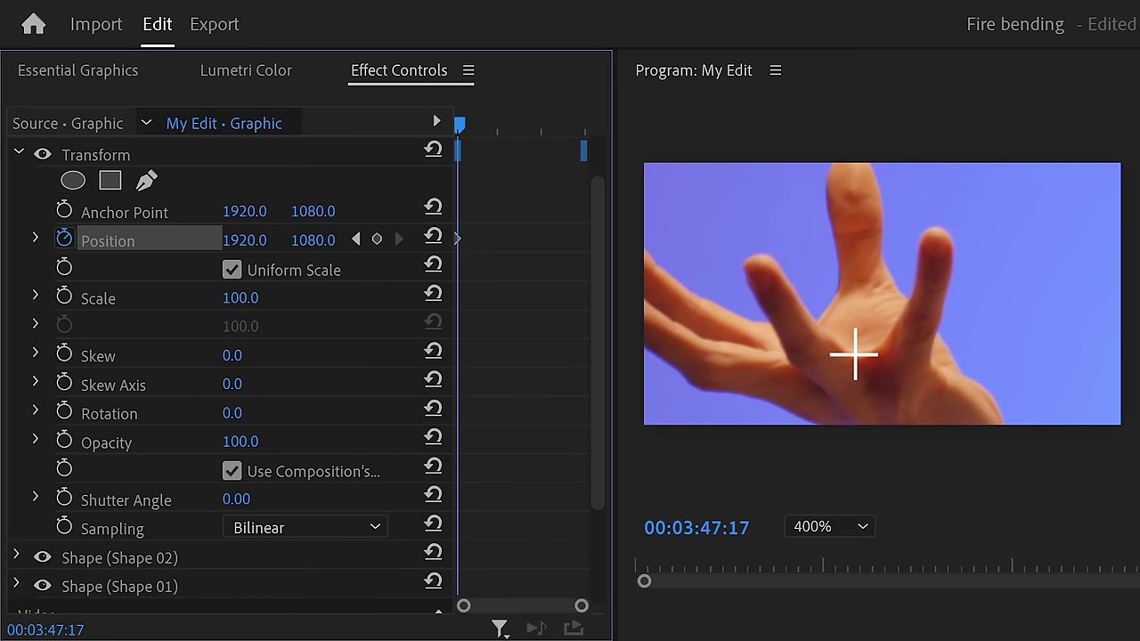
{"action": "left_click_drag", "start_coordinate": [244, 239], "coordinate": [253, 240]}
{"action": "key", "text": "Right"}
{"action": "key", "text": "Right"}
{"action": "key", "text": "Right"}
{"action": "key", "text": "Right"}
{"action": "key", "text": "Right"}
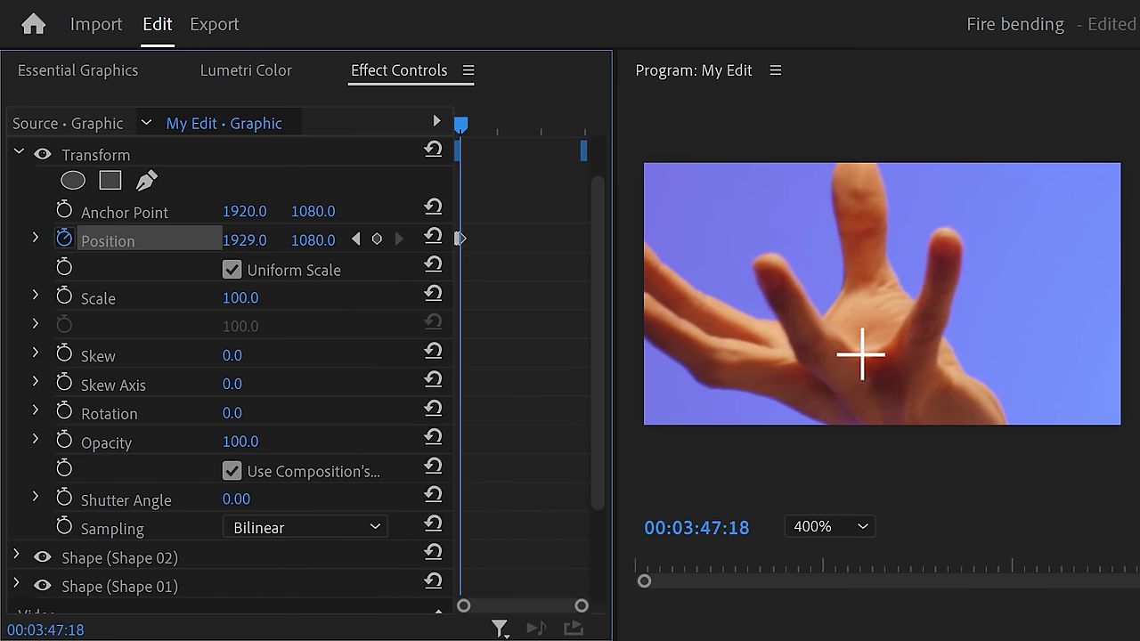
{"action": "key", "text": "Right"}
{"action": "key", "text": "Right"}
{"action": "key", "text": "Right"}
{"action": "key", "text": "Right"}
{"action": "key", "text": "Right"}
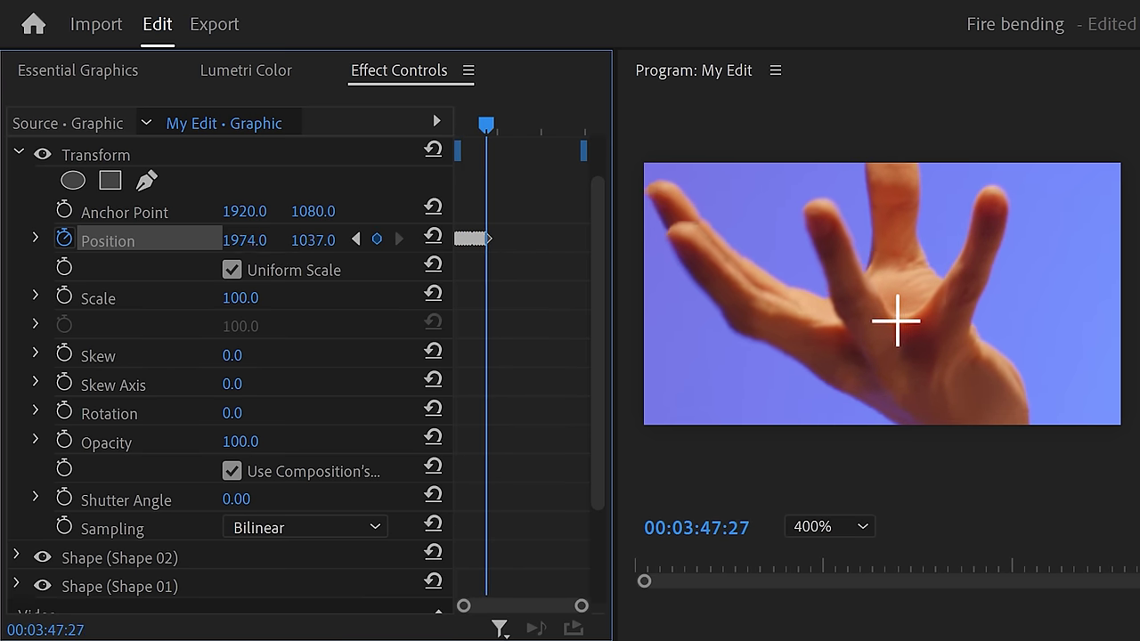
{"action": "key", "text": "Right"}
{"action": "key", "text": "Right"}
{"action": "key", "text": "Right"}
{"action": "key", "text": "Right"}
{"action": "key", "text": "Right"}
{"action": "key", "text": "Right"}
{"action": "key", "text": "Right"}
{"action": "key", "text": "Right"}
{"action": "key", "text": "Right"}
{"action": "key", "text": "Right"}
{"action": "key", "text": "Right"}
{"action": "key", "text": "Right"}
{"action": "key", "text": "Right"}
{"action": "key", "text": "Right"}
{"action": "key", "text": "Right"}
{"action": "key", "text": "Right"}
{"action": "key", "text": "Right"}
{"action": "key", "text": "Right"}
{"action": "key", "text": "Right"}
{"action": "key", "text": "Right"}
{"action": "key", "text": "Right"}
{"action": "key", "text": "Right"}
{"action": "key", "text": "Right"}
{"action": "key", "text": "Right"}
{"action": "key", "text": "Right"}
{"action": "key", "text": "Right"}
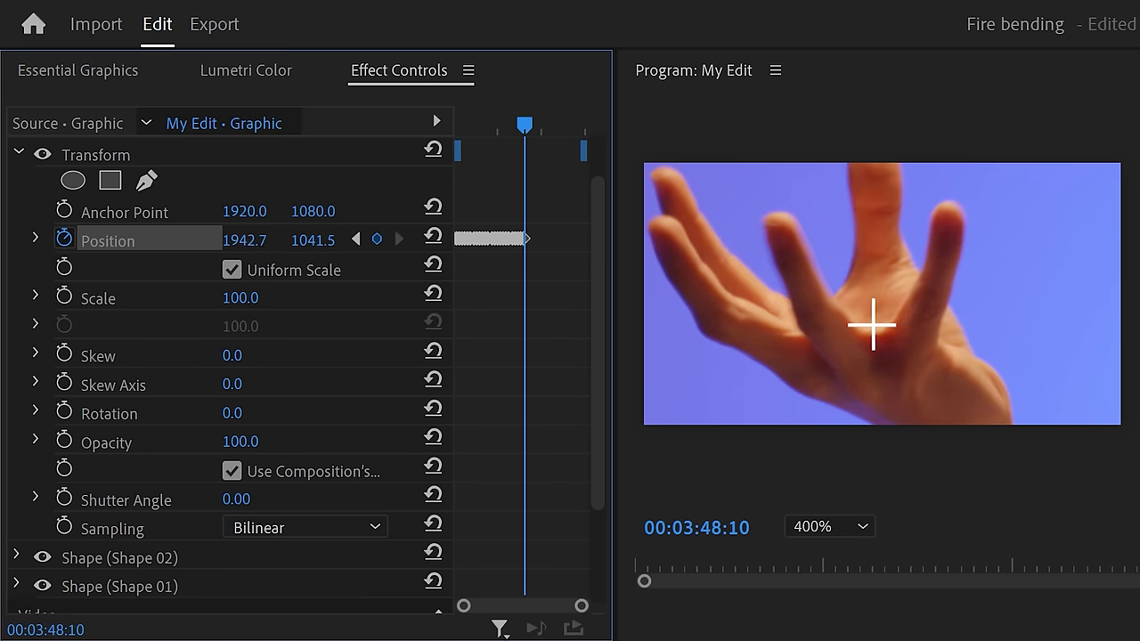
{"action": "key", "text": "Right"}
{"action": "key", "text": "Right"}
{"action": "key", "text": "Right"}
{"action": "key", "text": "Right"}
{"action": "key", "text": "Right"}
{"action": "key", "text": "Right"}
{"action": "key", "text": "Right"}
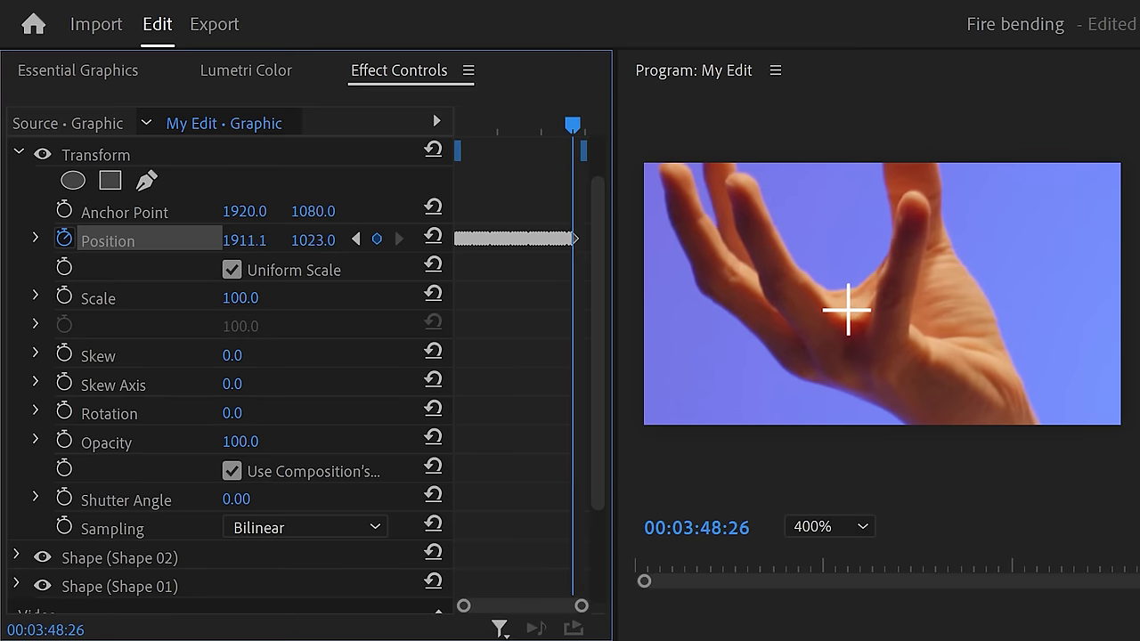
Step: Track the cross backward frame by frame from 00:03:47:15, keyframing its Position to match the palm in the earlier frames
{"action": "left_click_drag", "start_coordinate": [583, 140], "coordinate": [487, 148]}
{"action": "left_click_drag", "start_coordinate": [325, 242], "coordinate": [307, 243]}
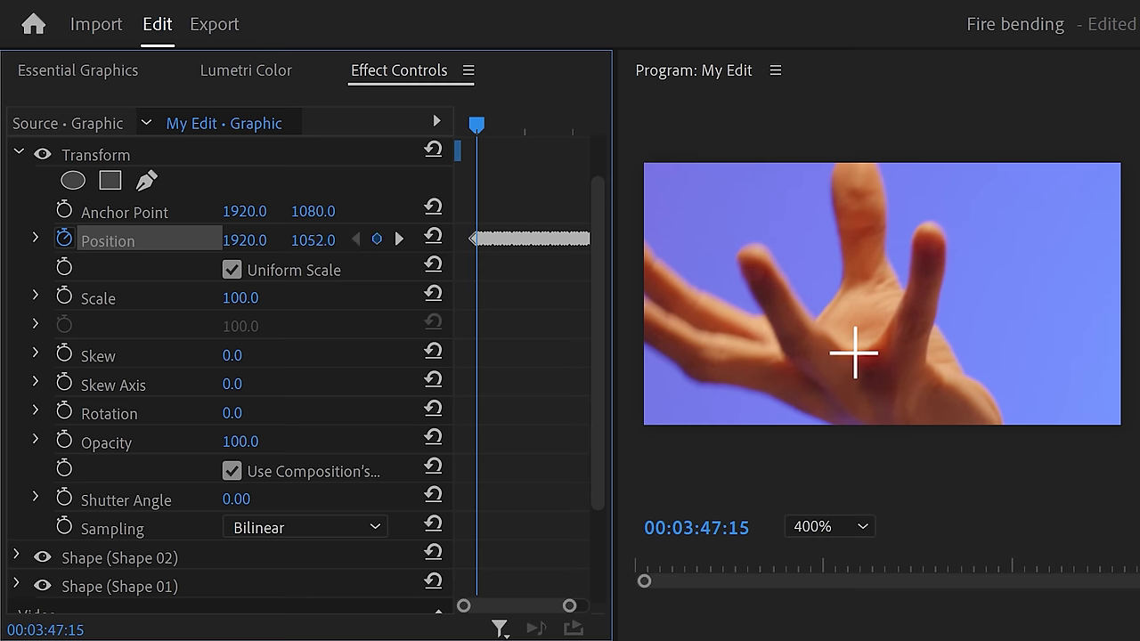
{"action": "left_click_drag", "start_coordinate": [233, 240], "coordinate": [331, 242]}
{"action": "key", "text": "Left"}
{"action": "key", "text": "Left"}
{"action": "key", "text": "Left"}
{"action": "key", "text": "Left"}
{"action": "key", "text": "Left"}
{"action": "key", "text": "Left"}
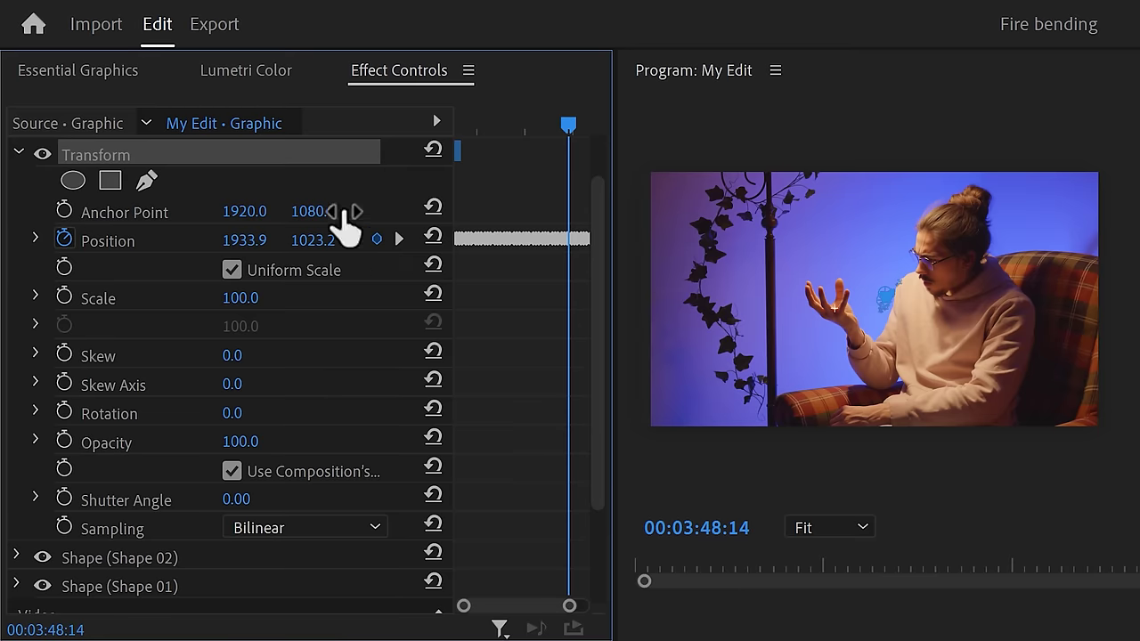
Step: Copy the cross's keyframed Transform effect, and move the Graphic clip past the edit's end with the Video 2 track shown again
{"action": "right_click", "coordinate": [293, 157]}
{"action": "left_click", "coordinate": [347, 308]}
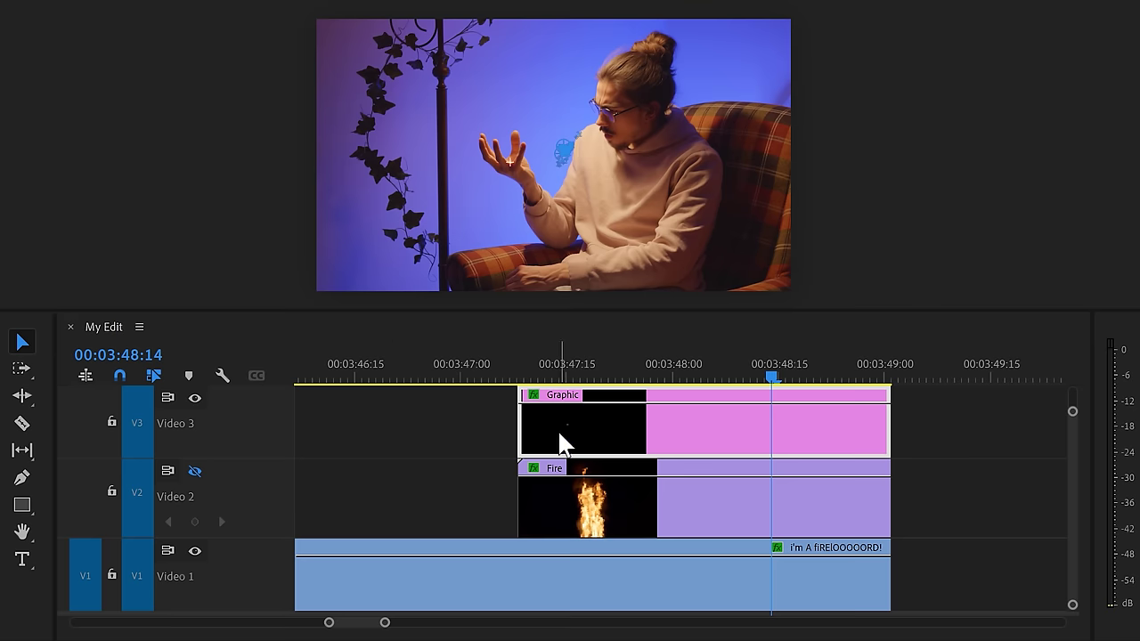
{"action": "left_click_drag", "start_coordinate": [558, 429], "coordinate": [991, 452]}
{"action": "left_click", "coordinate": [195, 470]}
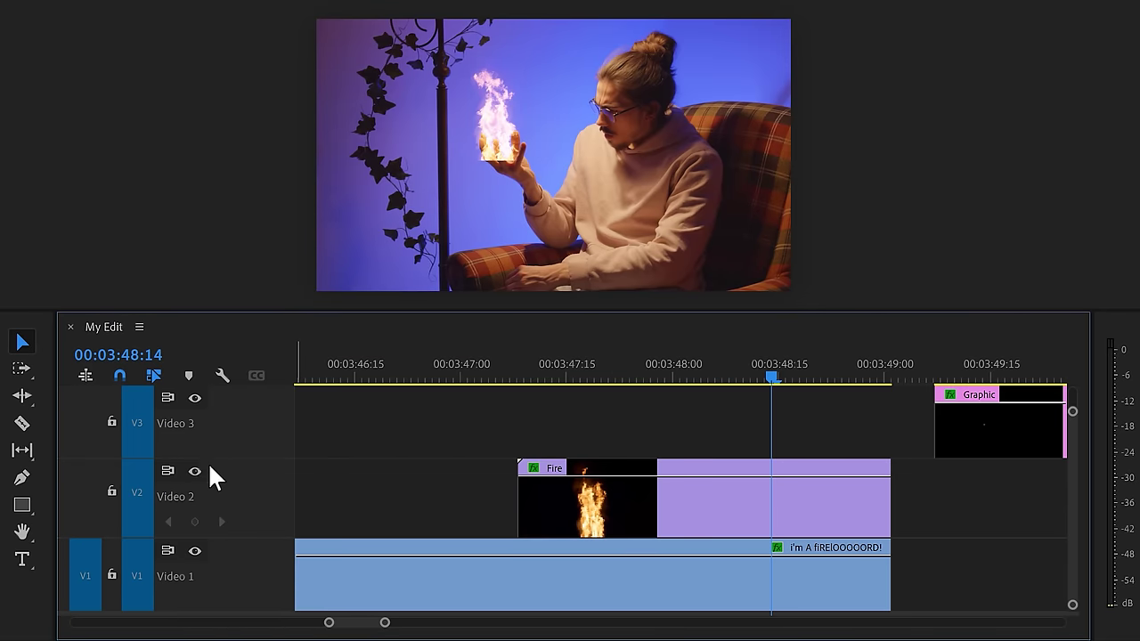
Step: Nest the Fire clip on Video 2 and set the nested sequence's blend mode to Screen
{"action": "right_click", "coordinate": [663, 521]}
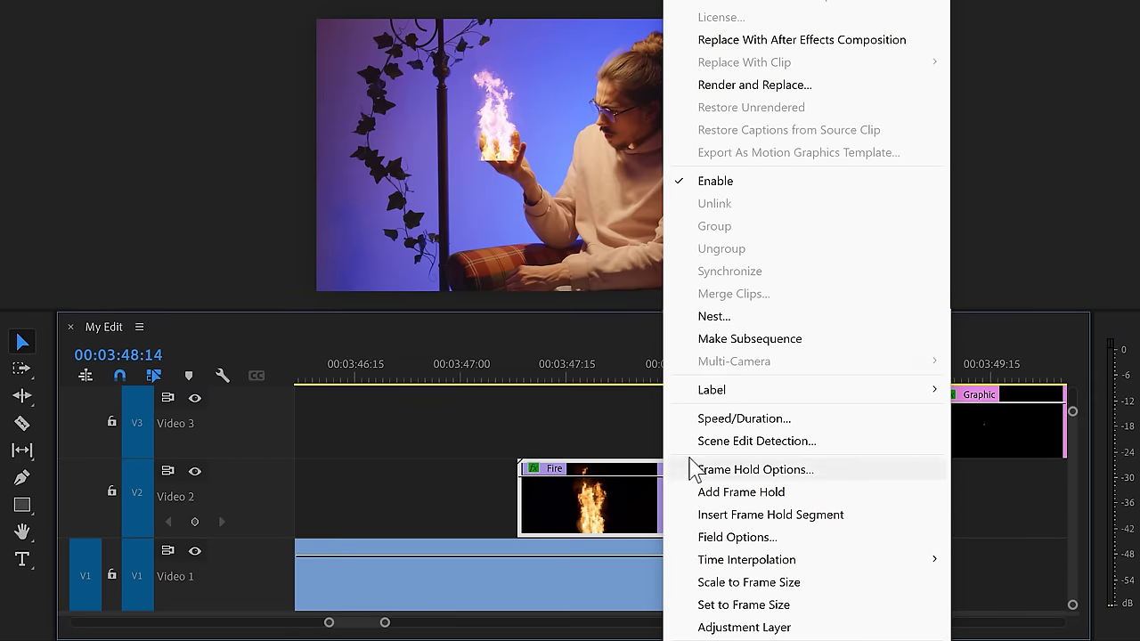
{"action": "left_click", "coordinate": [718, 319]}
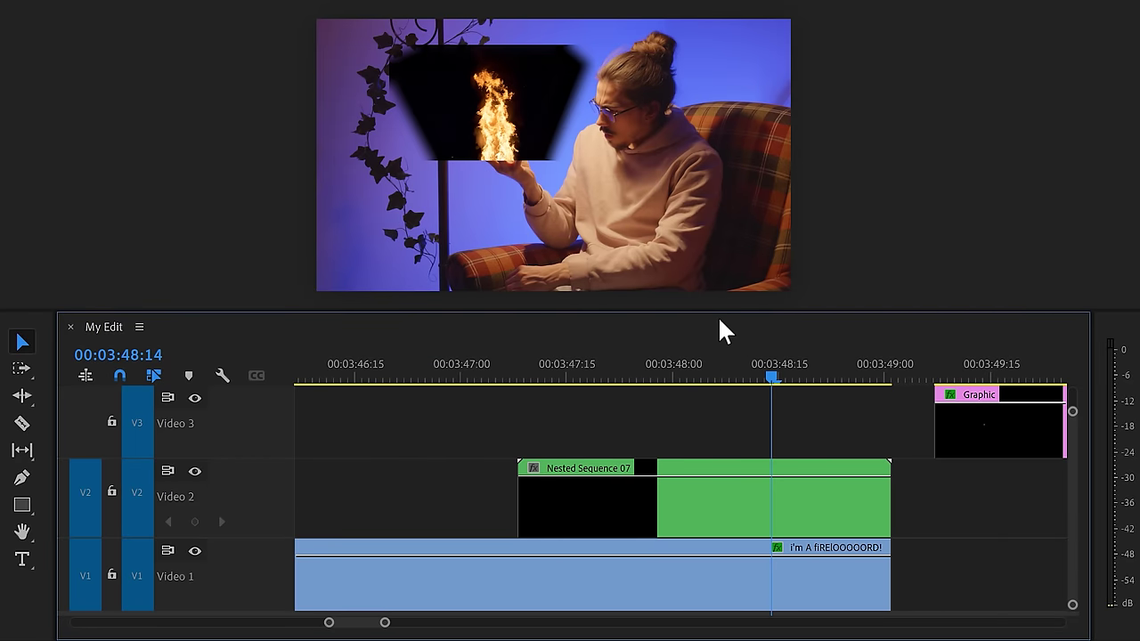
{"action": "left_click", "coordinate": [629, 489]}
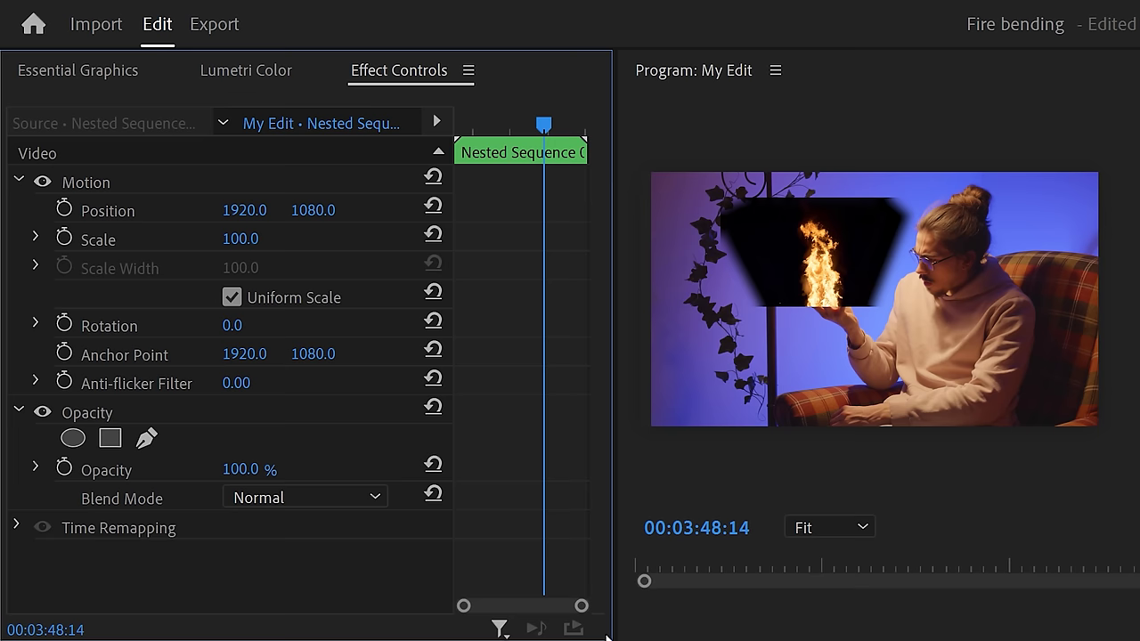
{"action": "left_click", "coordinate": [375, 497]}
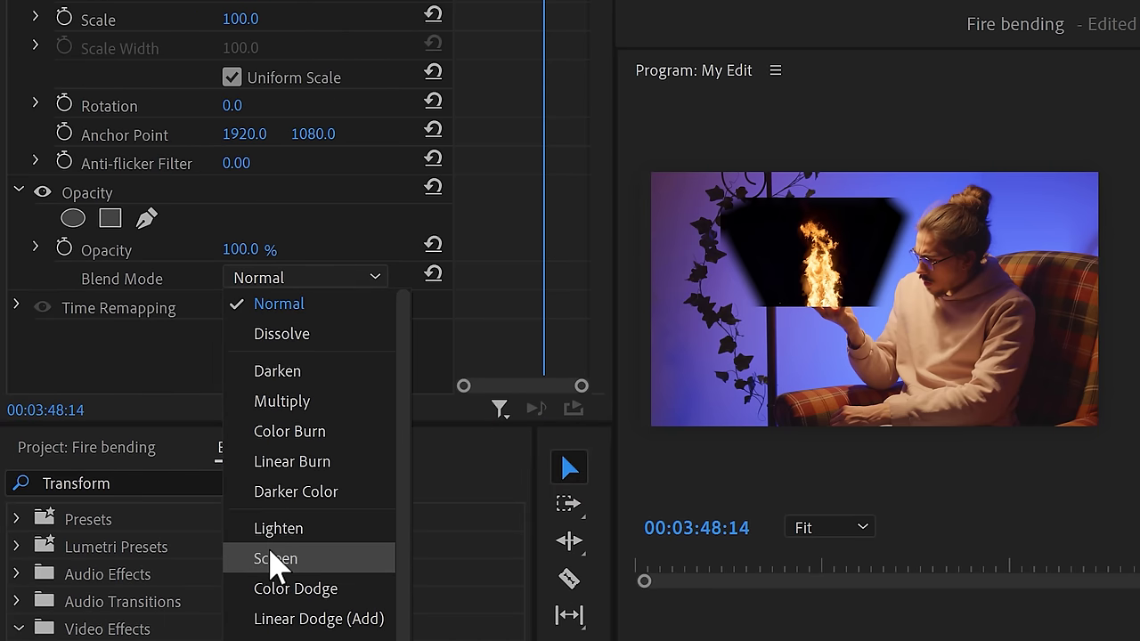
{"action": "left_click", "coordinate": [275, 558]}
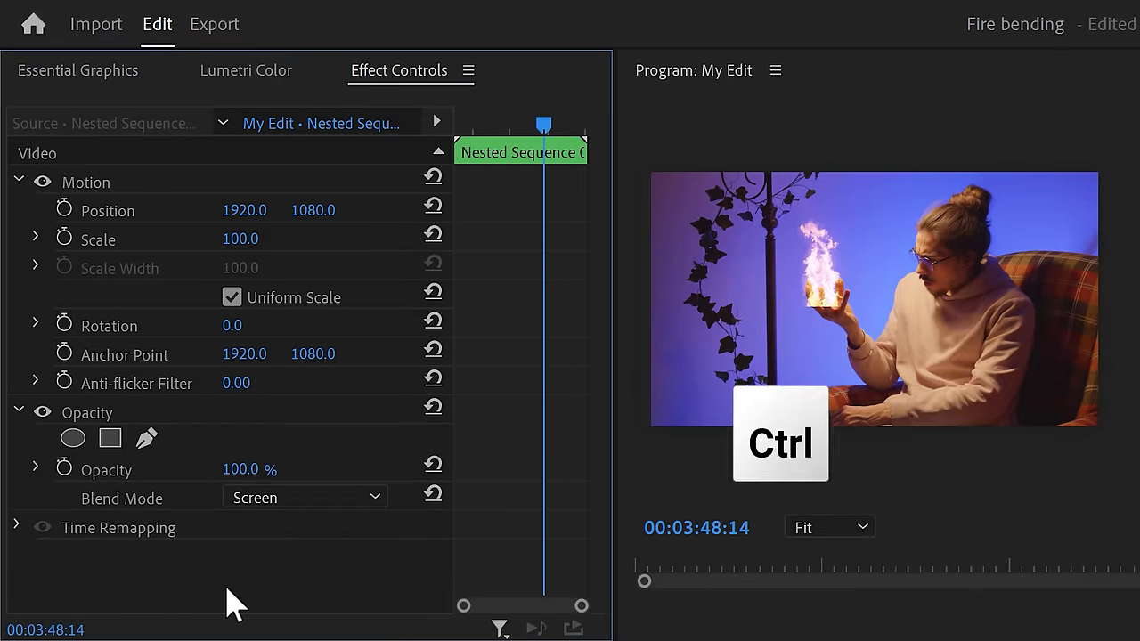
Step: Paste the tracked Transform effect onto the nested flame and set its Shutter Angle to 180 for motion blur
{"action": "key", "text": "ctrl+v"}
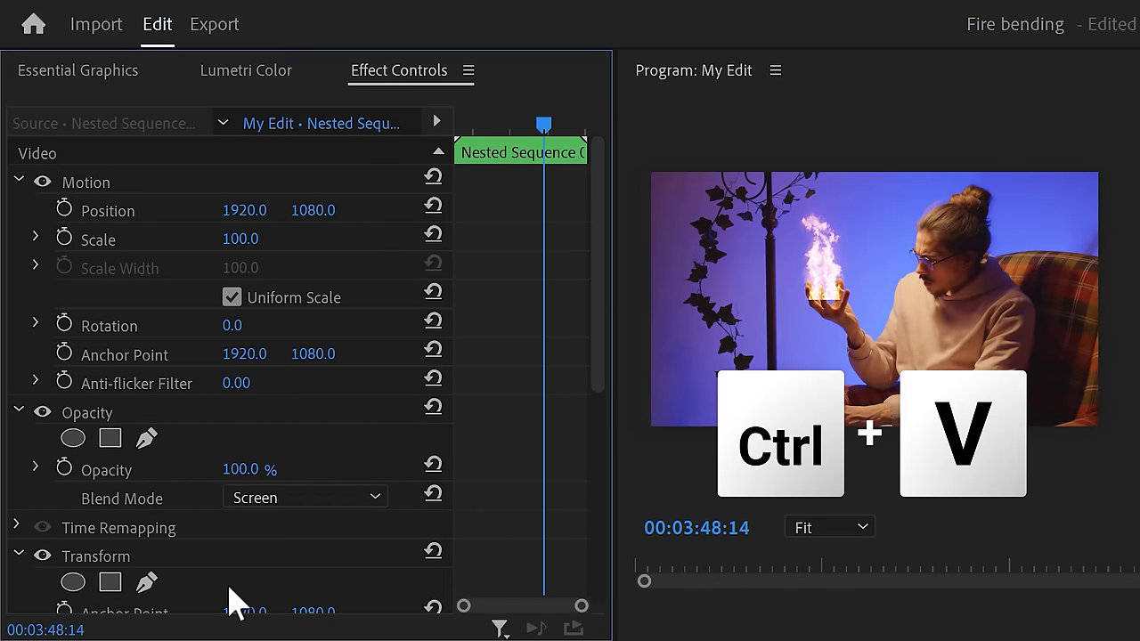
{"action": "left_click_drag", "start_coordinate": [603, 323], "coordinate": [605, 501]}
{"action": "left_click", "coordinate": [267, 559]}
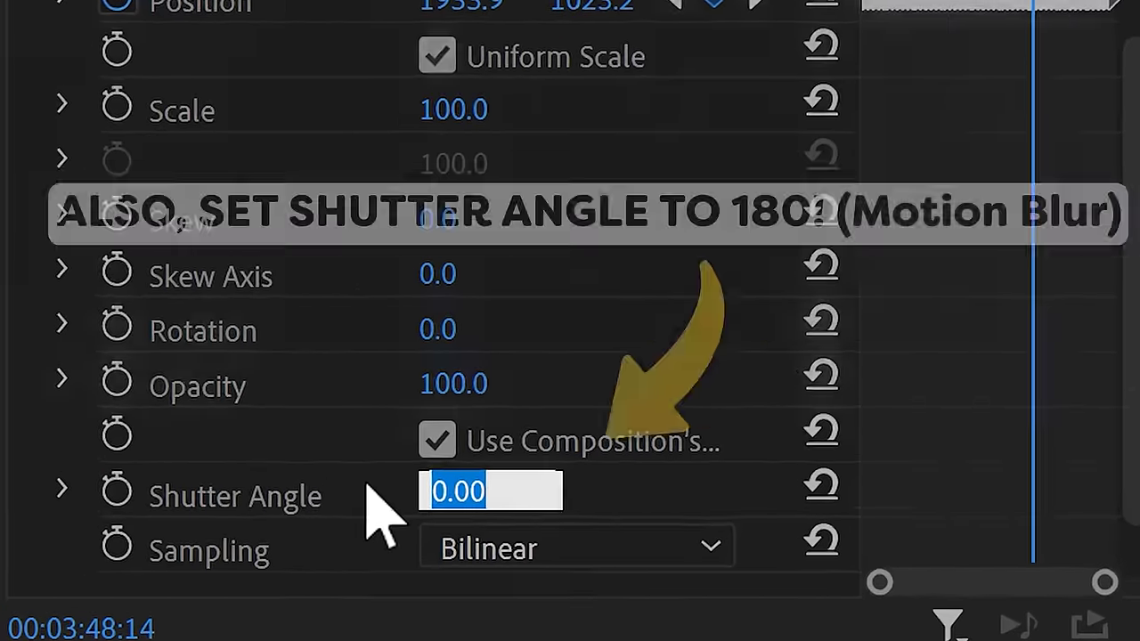
{"action": "type", "text": "180"}
{"action": "key", "text": "Return"}
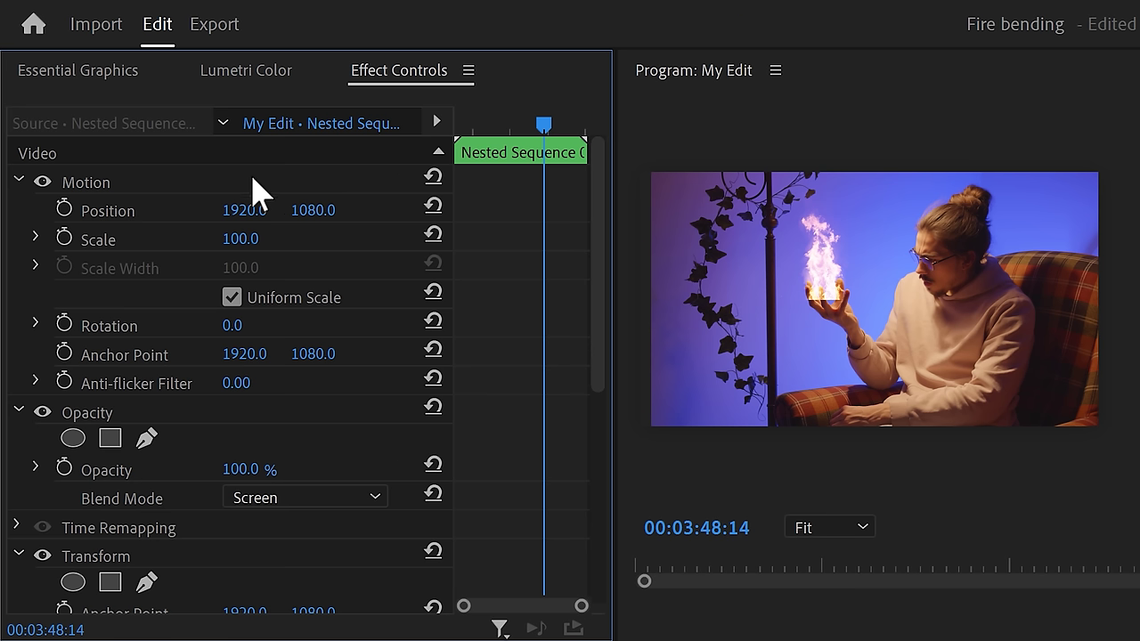
Step: Reposition the nested flame slightly with its Motion effect so it sits on the palm
{"action": "left_click", "coordinate": [195, 184]}
{"action": "left_click_drag", "start_coordinate": [814, 283], "coordinate": [817, 284]}
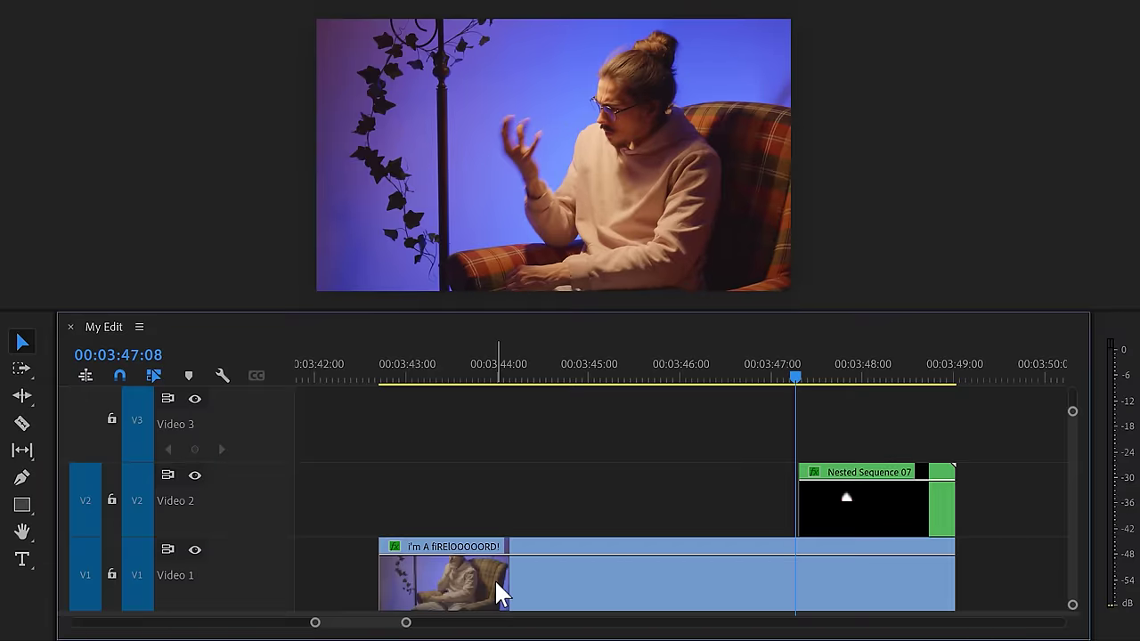
Step: Duplicate the base footage clip from Video 1 onto Video 3 above the flame, and select the copy at 00:03:47:09
{"action": "left_click_drag", "start_coordinate": [494, 579], "coordinate": [491, 474]}
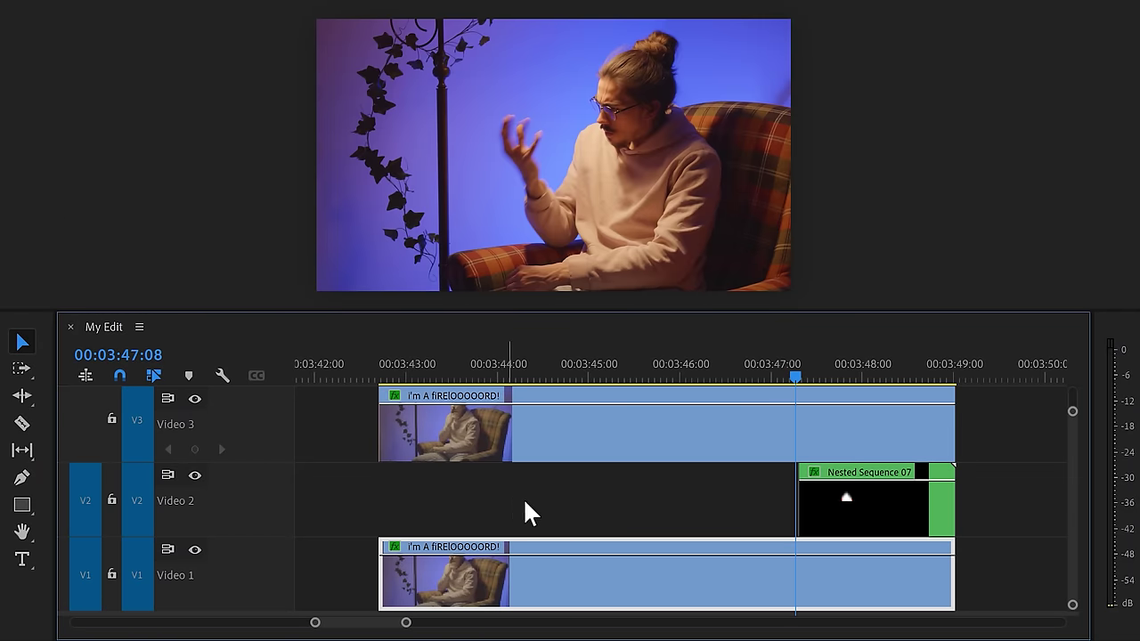
{"action": "mouse_move", "coordinate": [797, 377]}
{"action": "left_mouse_down"}
{"action": "mouse_move", "coordinate": [819, 382]}
{"action": "mouse_move", "coordinate": [802, 384]}
{"action": "left_mouse_up"}
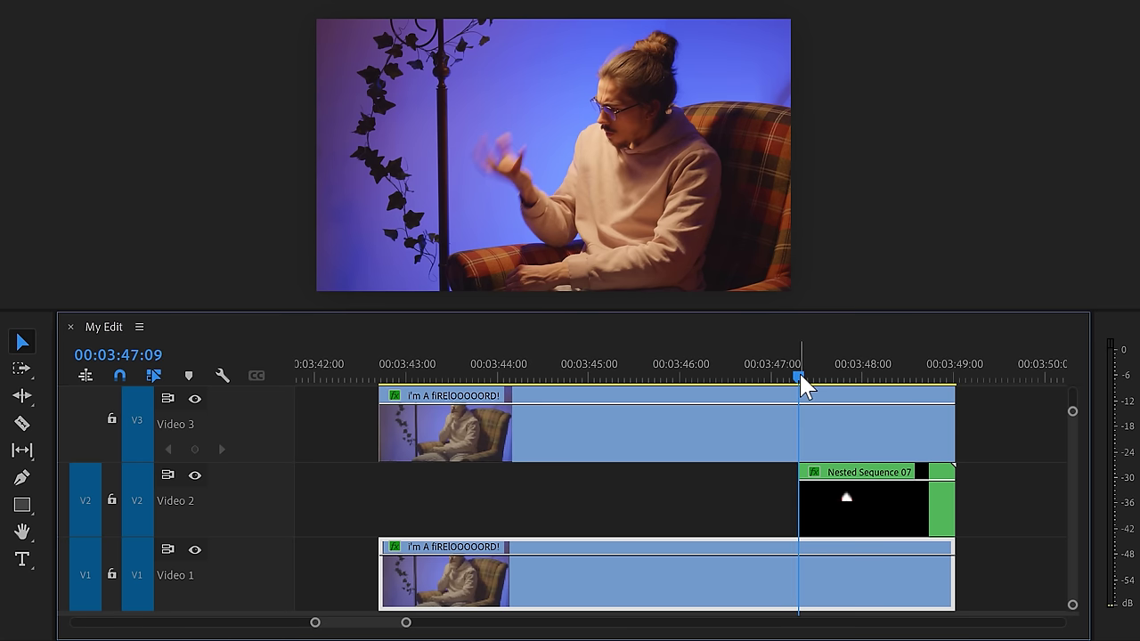
{"action": "left_click", "coordinate": [738, 427]}
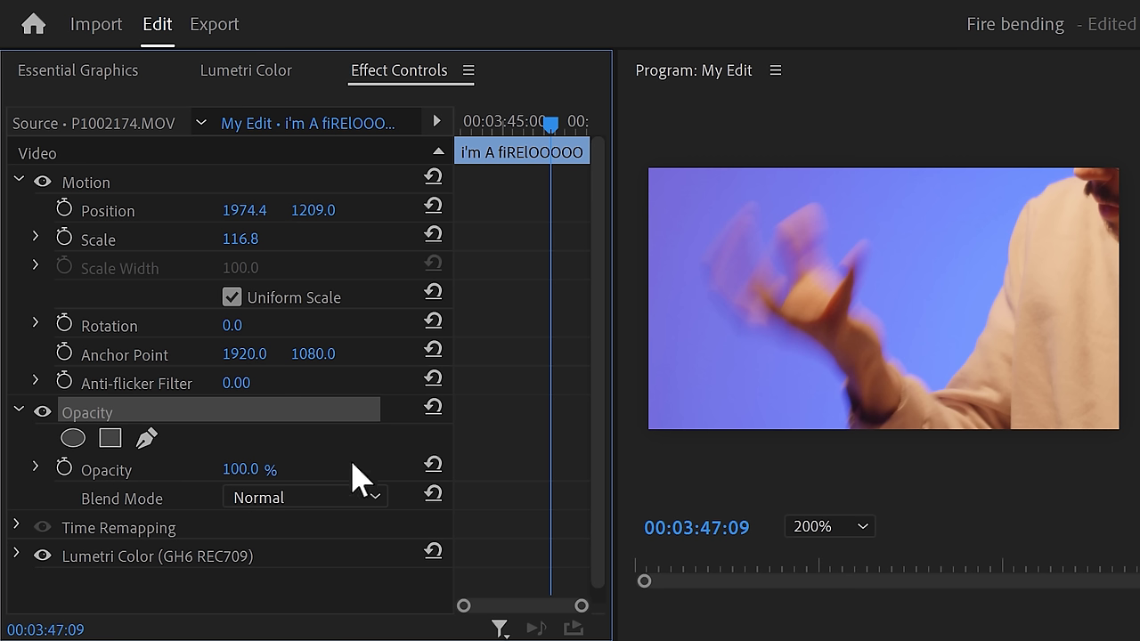
Step: Draw a closed Opacity pen mask on the duplicate around the front fingers, thumb and wrist at 00:03:47:09
{"action": "left_click", "coordinate": [146, 438]}
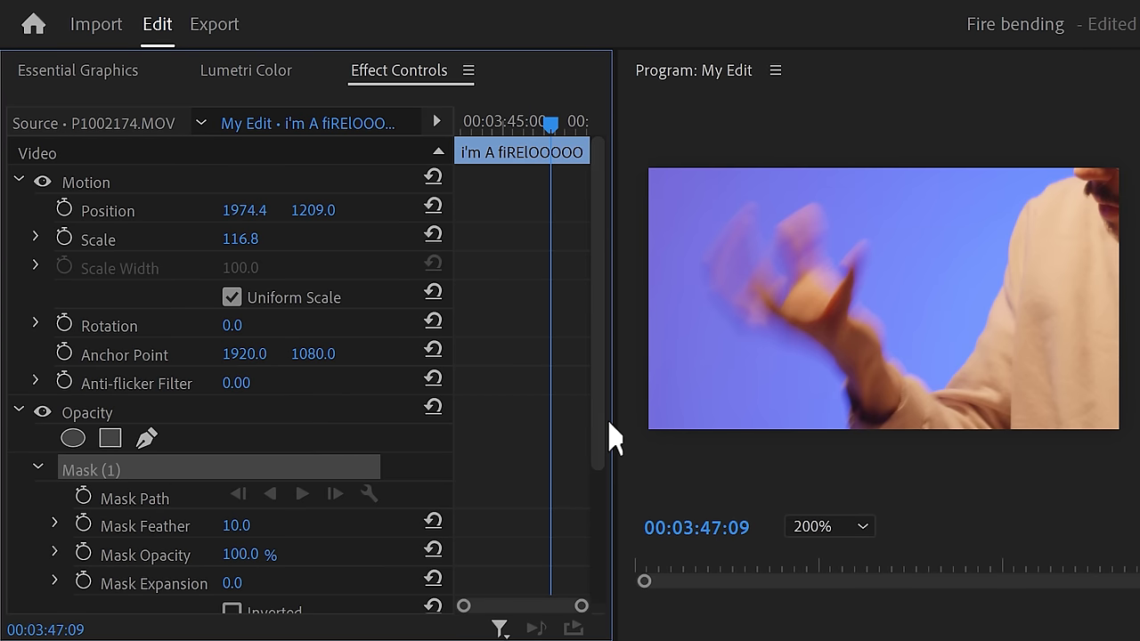
{"action": "left_click", "coordinate": [835, 371]}
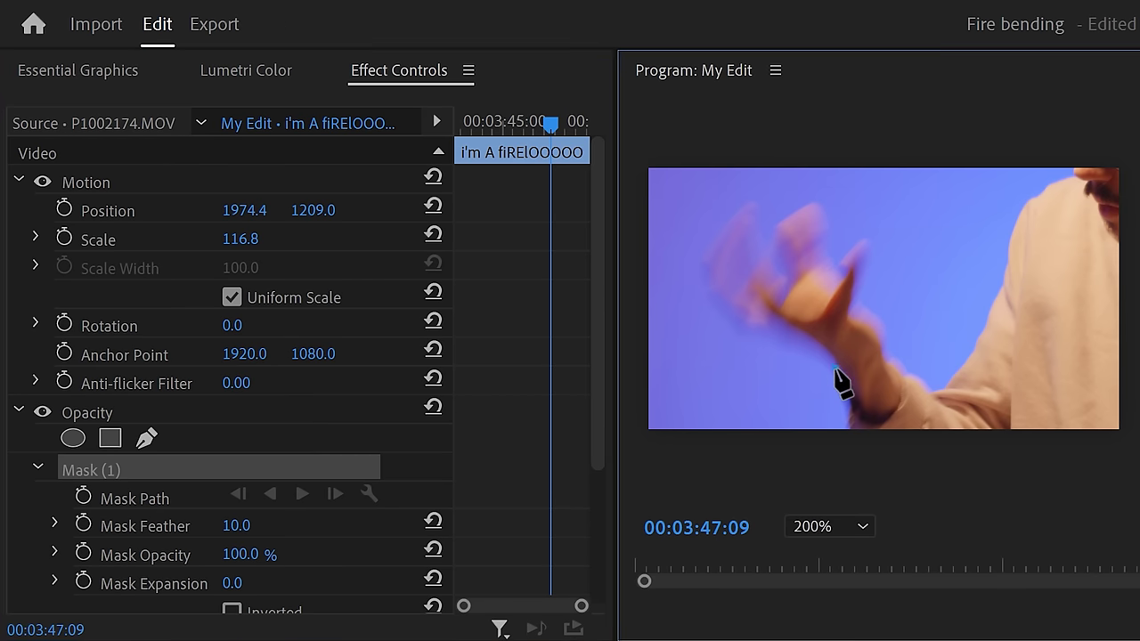
{"action": "left_click", "coordinate": [806, 306]}
{"action": "left_click", "coordinate": [841, 260]}
{"action": "left_click", "coordinate": [868, 241]}
{"action": "left_click", "coordinate": [863, 280]}
{"action": "left_click", "coordinate": [882, 325]}
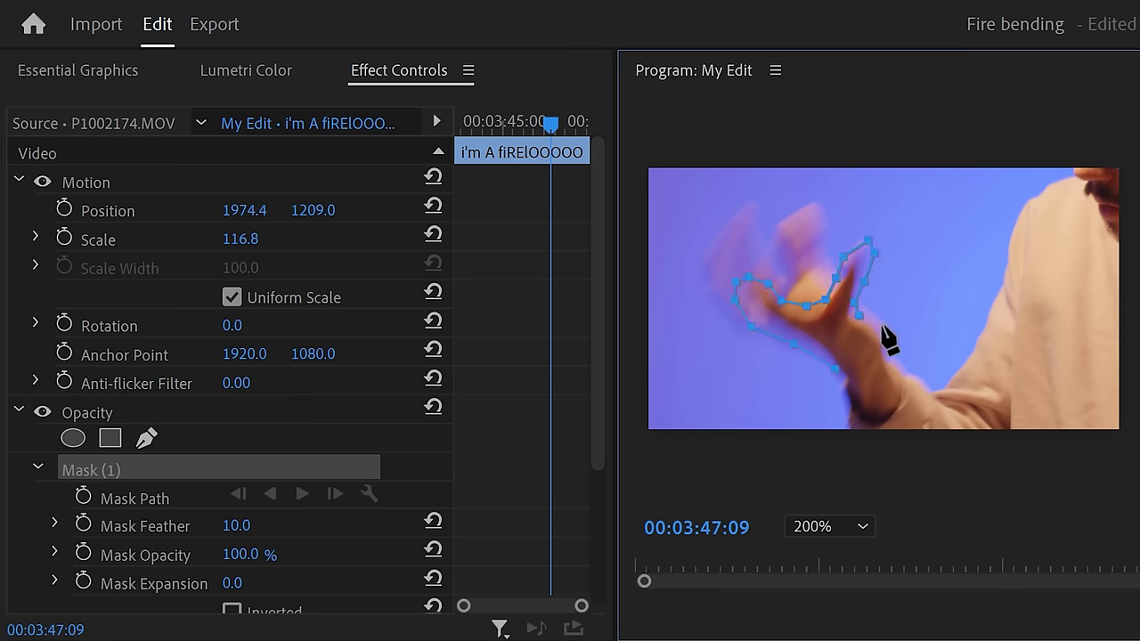
{"action": "left_click", "coordinate": [863, 369]}
{"action": "left_click", "coordinate": [835, 371]}
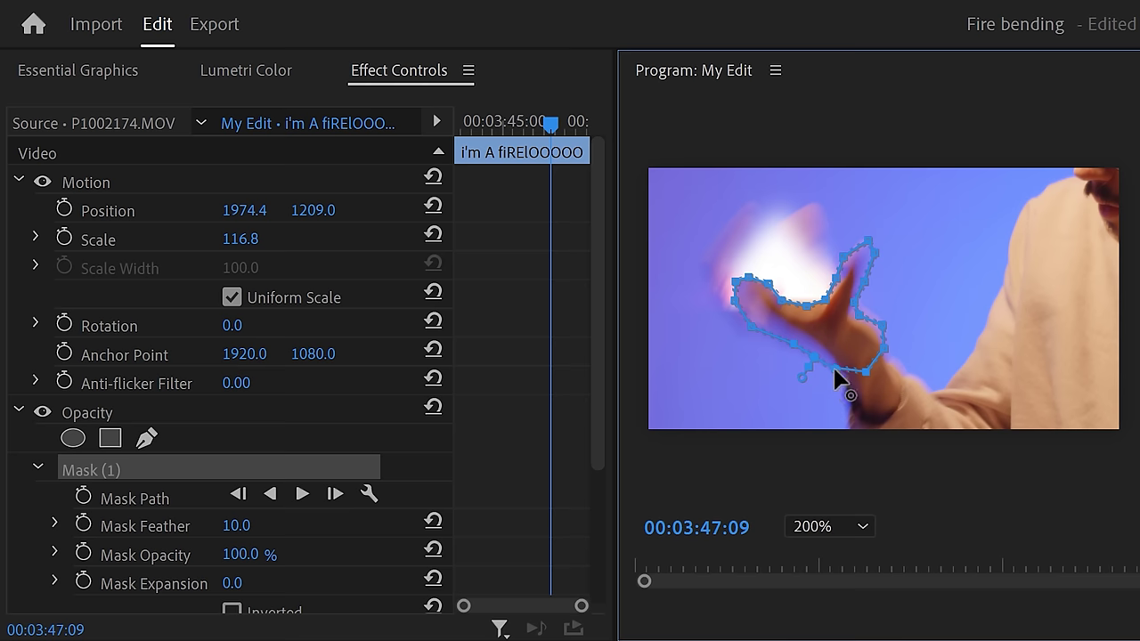
Step: Keyframe the Mask Path from 00:03:47:09, reshaping it frame by frame around the moving hand, and increase the Mask Feather
{"action": "left_click", "coordinate": [83, 496]}
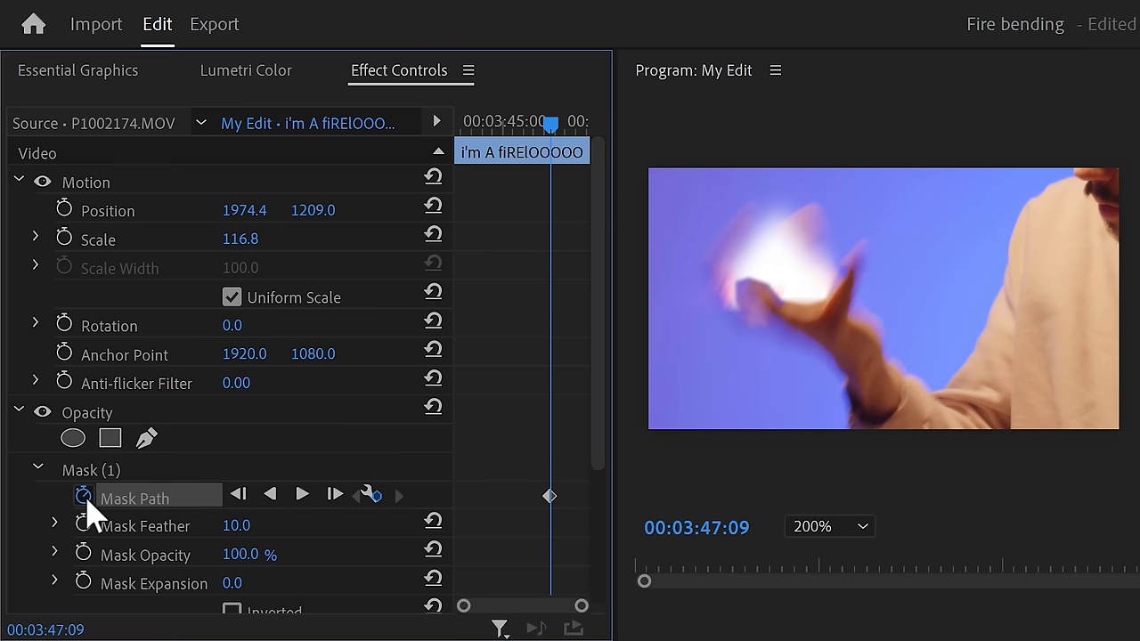
{"action": "left_click", "coordinate": [137, 475]}
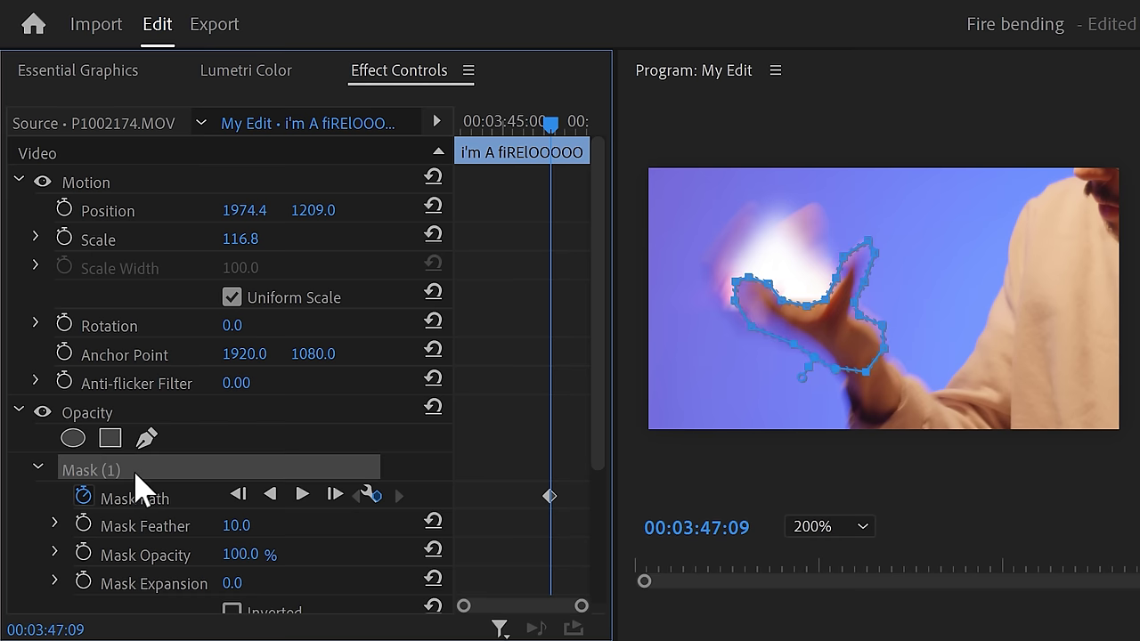
{"action": "left_click", "coordinate": [831, 323]}
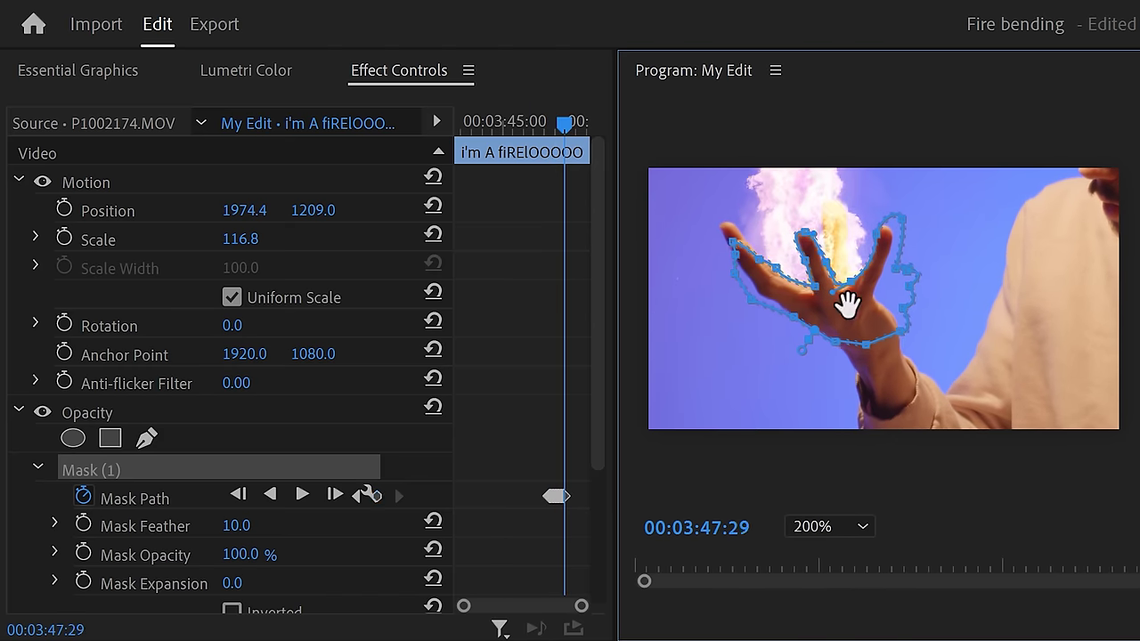
{"action": "mouse_move", "coordinate": [237, 525]}
{"action": "left_mouse_down"}
{"action": "mouse_move", "coordinate": [262, 526]}
{"action": "mouse_move", "coordinate": [245, 525]}
{"action": "left_mouse_up"}
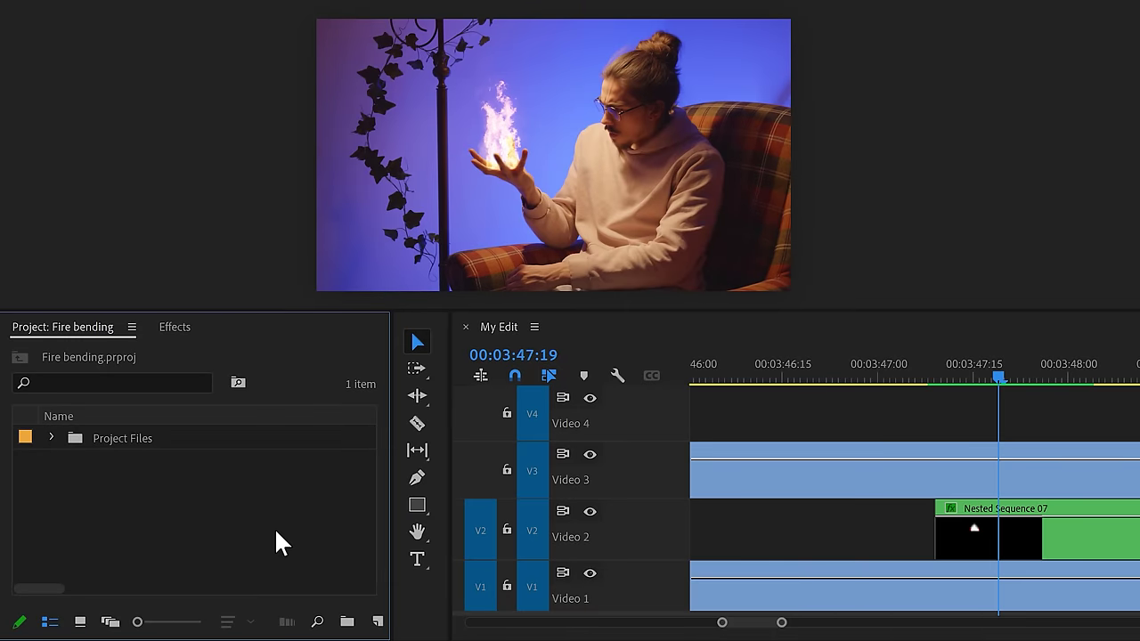
Step: Create an adjustment layer and place it on Video 4 above the nested flame
{"action": "left_click", "coordinate": [377, 621]}
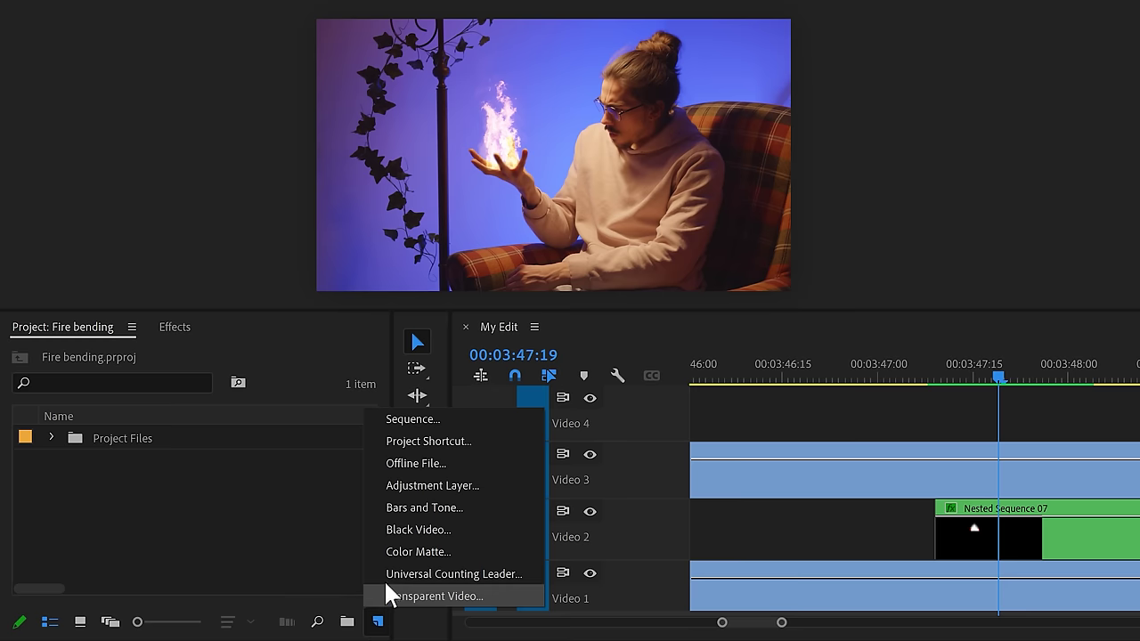
{"action": "left_click", "coordinate": [397, 491]}
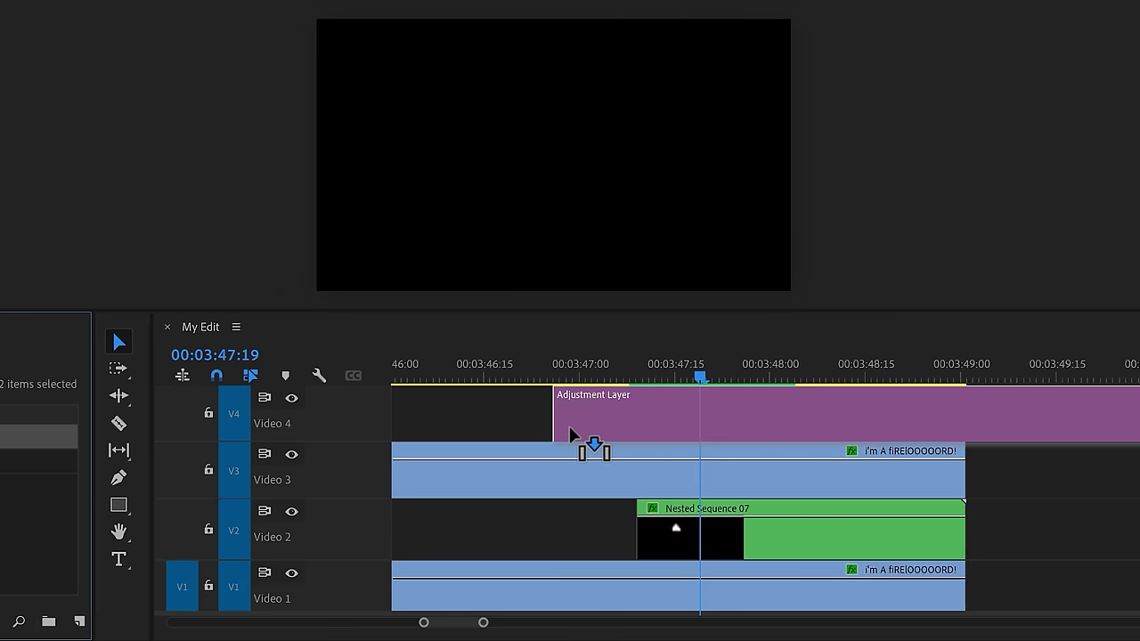
{"action": "left_click_drag", "start_coordinate": [561, 432], "coordinate": [547, 431]}
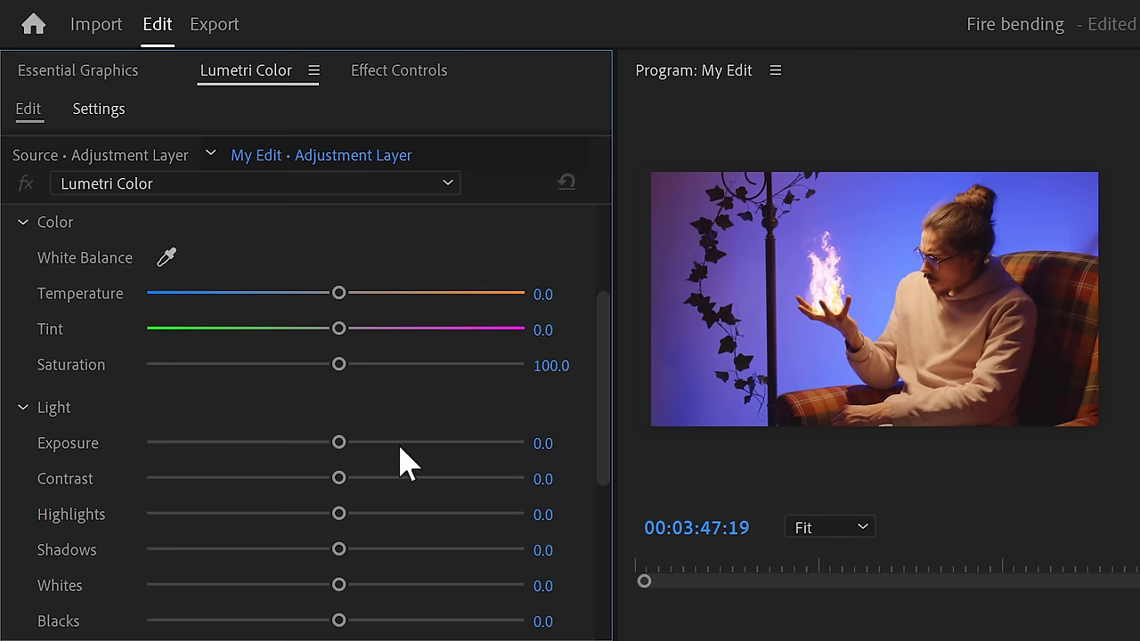
Step: Set the adjustment layer's Lumetri Color Exposure to 1.8 and Temperature to 40.1, and open its effect settings
{"action": "left_click_drag", "start_coordinate": [340, 442], "coordinate": [404, 443]}
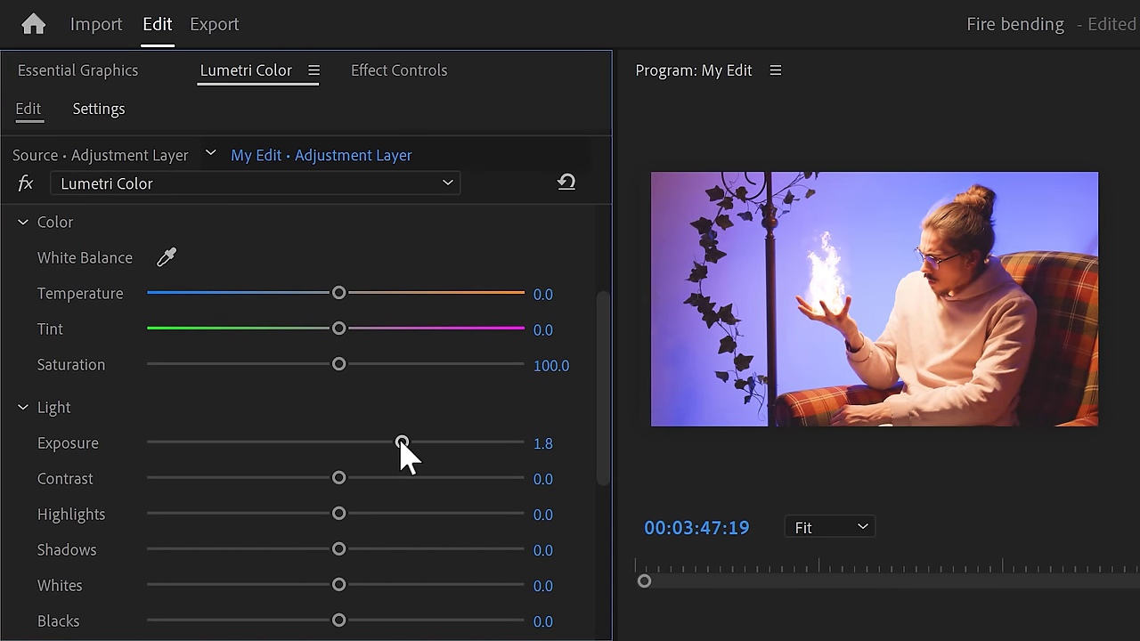
{"action": "left_click_drag", "start_coordinate": [340, 292], "coordinate": [407, 293]}
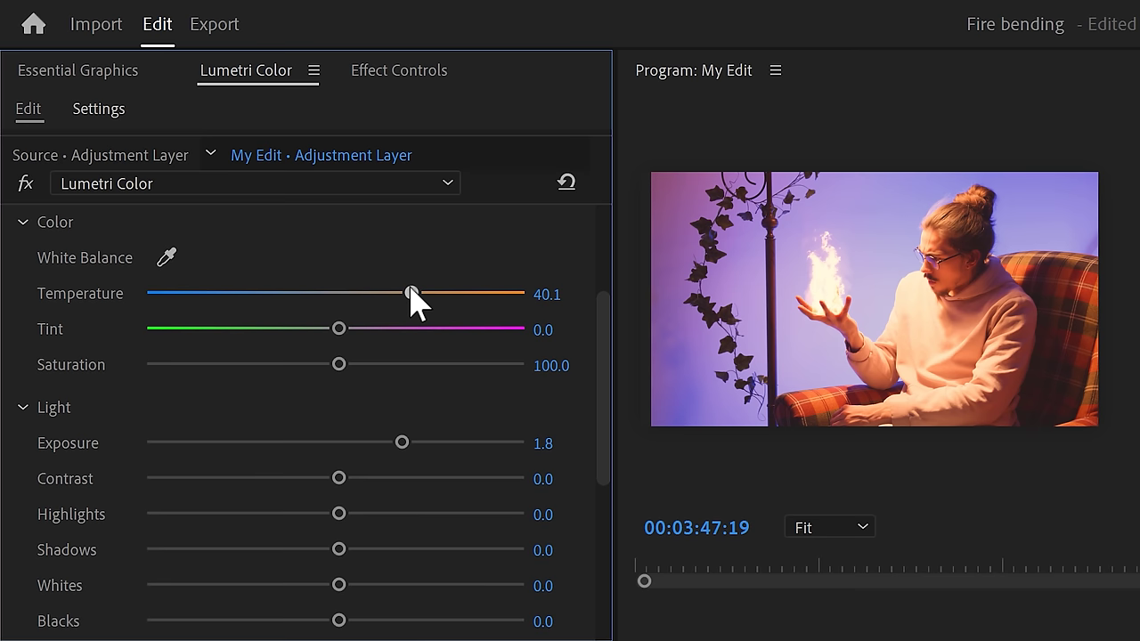
{"action": "left_click", "coordinate": [402, 75]}
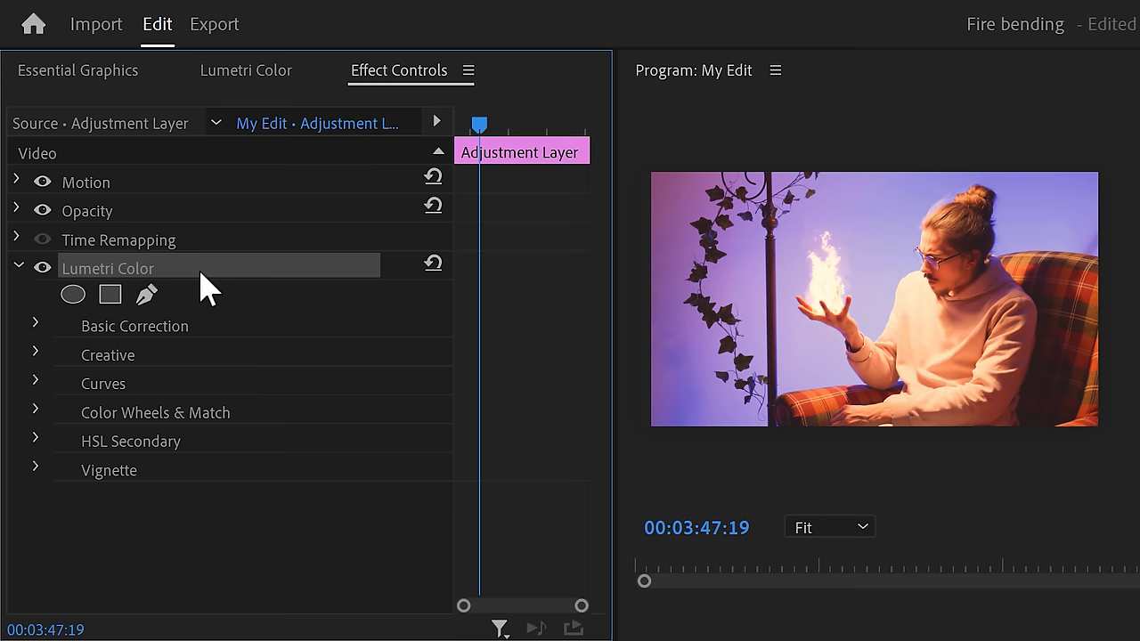
Step: Draw a closed pen mask on the Lumetri Color effect around the flame and raised hand, and set its Mask Feather to 491
{"action": "left_click", "coordinate": [147, 294]}
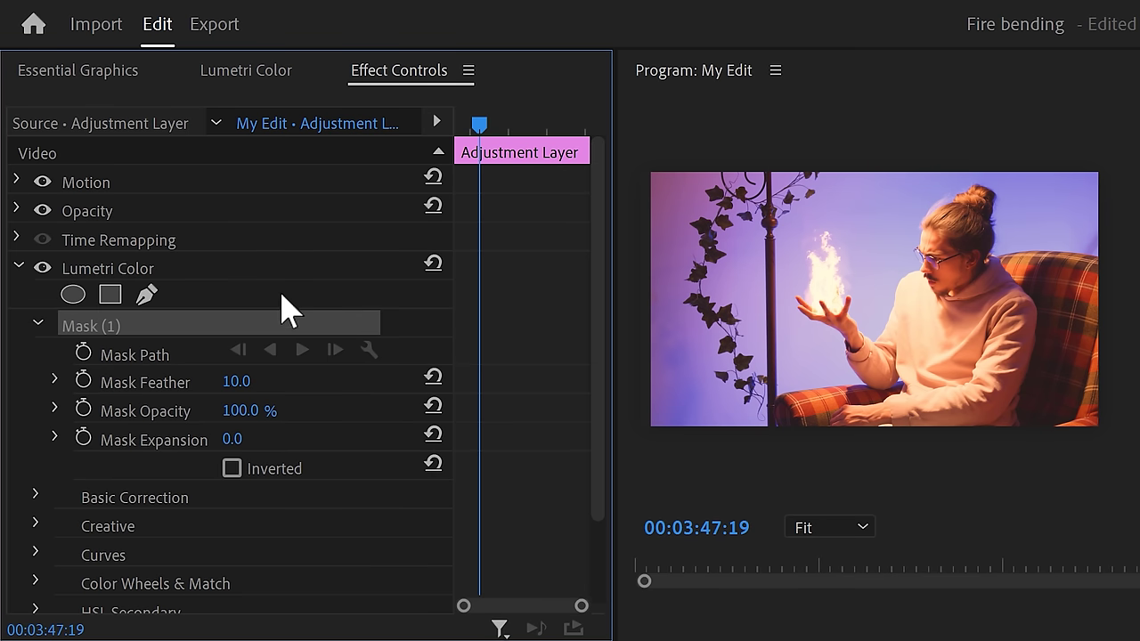
{"action": "left_click", "coordinate": [803, 332]}
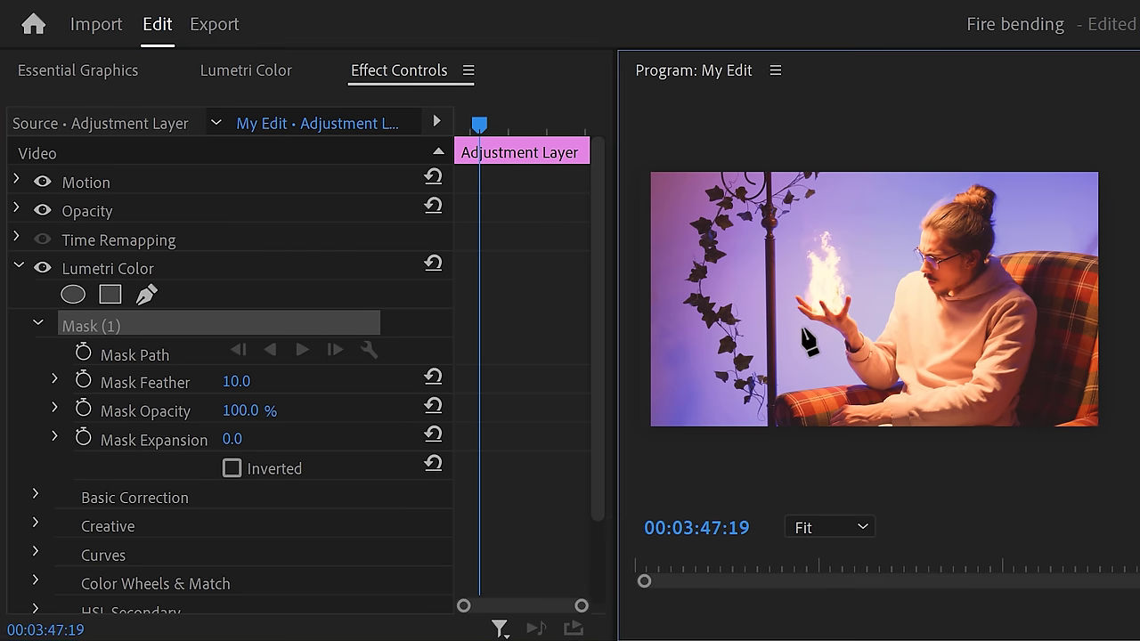
{"action": "left_click", "coordinate": [773, 307]}
{"action": "left_click", "coordinate": [773, 230]}
{"action": "left_click", "coordinate": [834, 207]}
{"action": "left_click", "coordinate": [887, 267]}
{"action": "left_click", "coordinate": [882, 310]}
{"action": "left_click", "coordinate": [861, 331]}
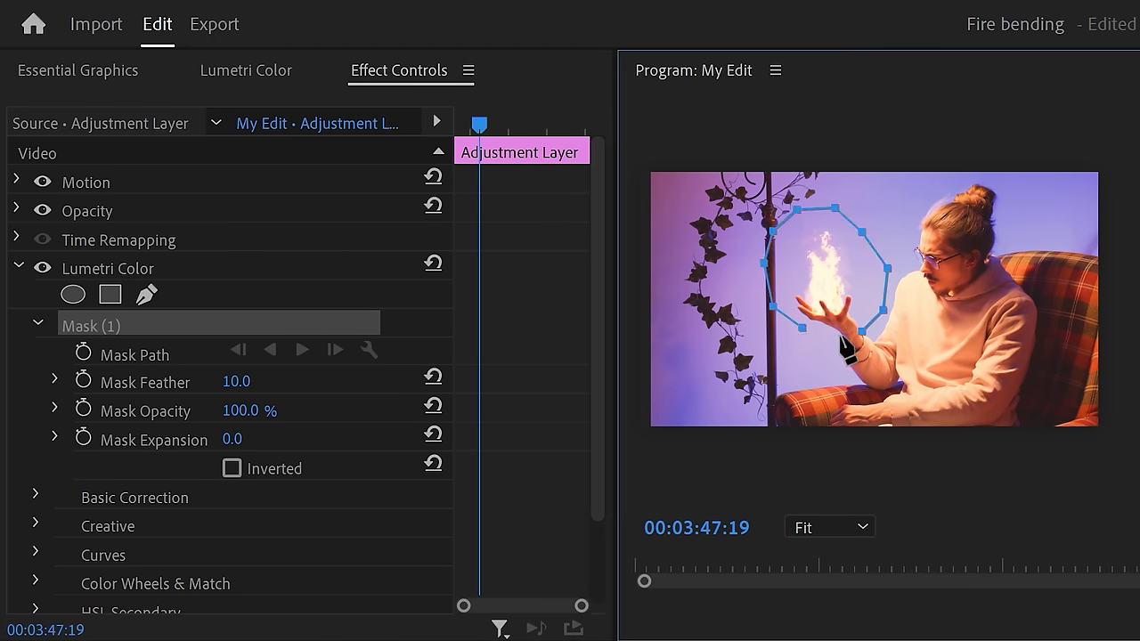
{"action": "left_click", "coordinate": [821, 336]}
{"action": "left_click", "coordinate": [802, 328]}
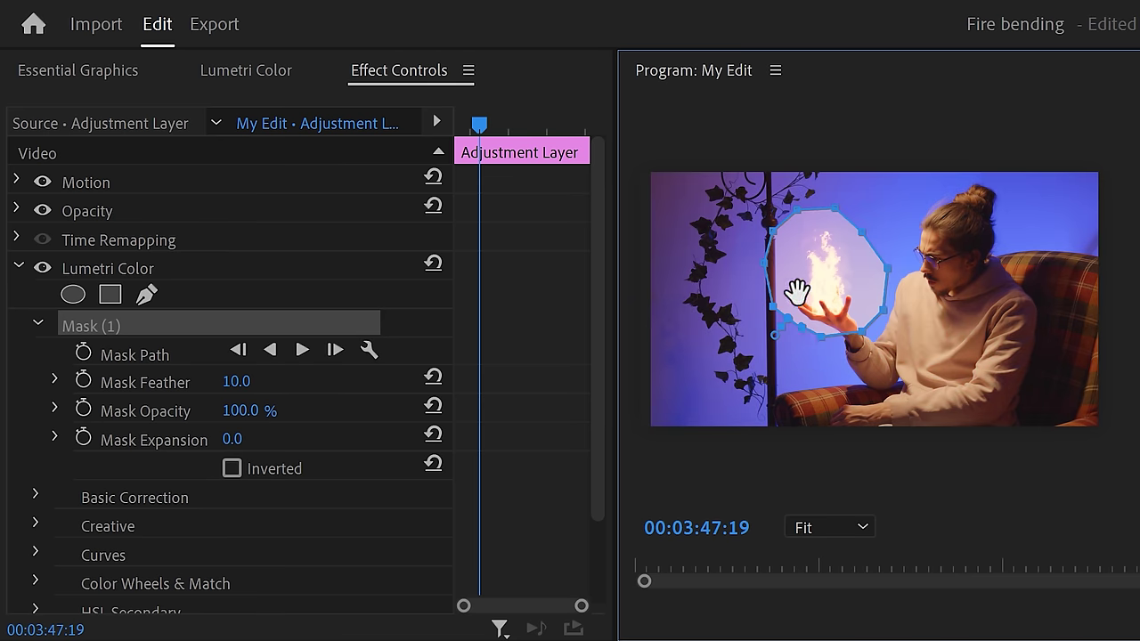
{"action": "left_click_drag", "start_coordinate": [236, 381], "coordinate": [498, 381]}
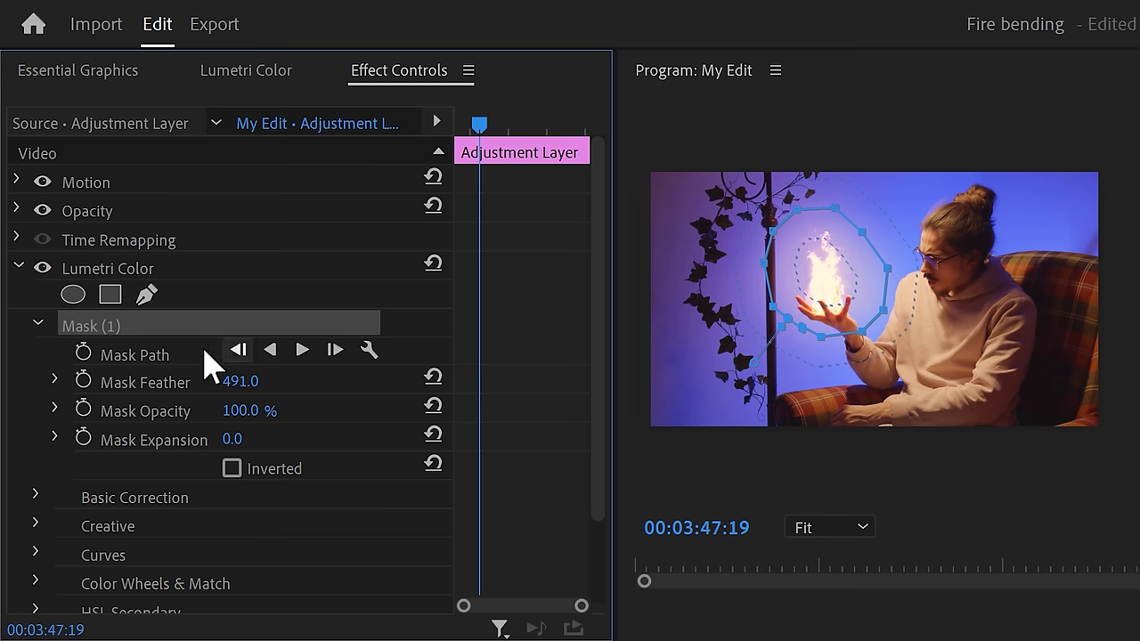
Step: Add a second Lumetri Color pen mask over the man's face and front of the torso, and set its Mask Feather to 514
{"action": "left_click", "coordinate": [147, 295]}
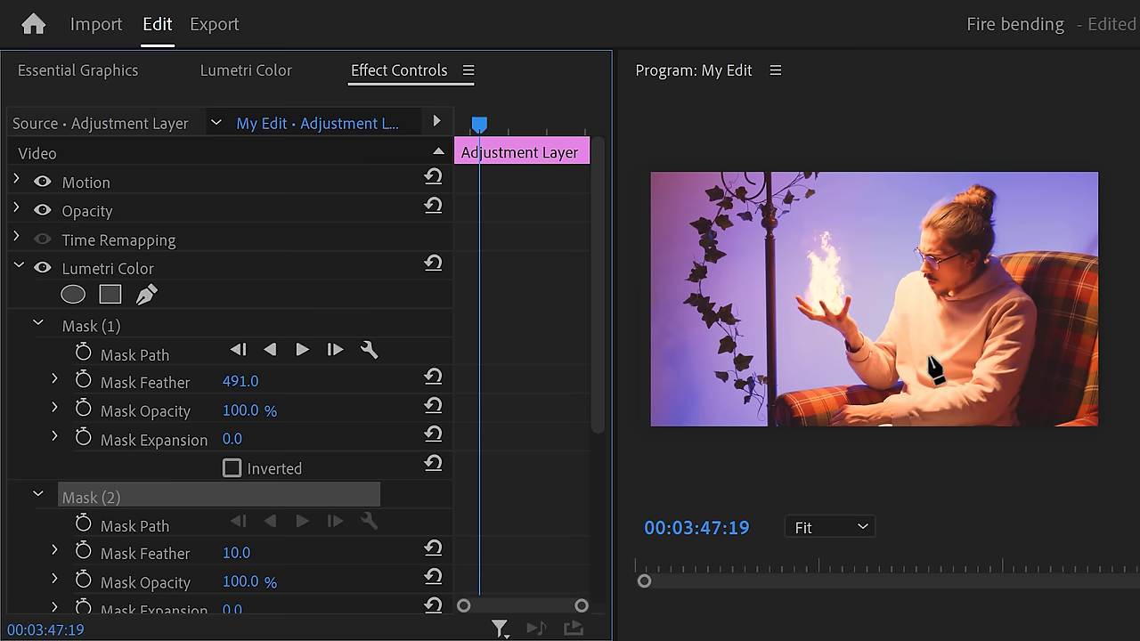
{"action": "left_click", "coordinate": [898, 374]}
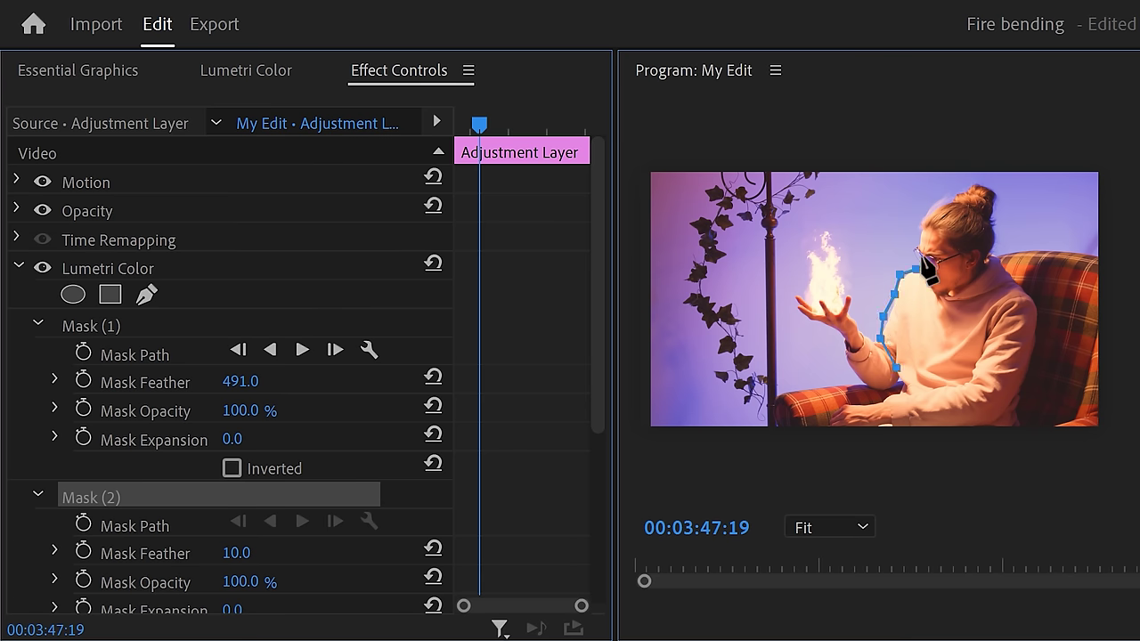
{"action": "left_click", "coordinate": [897, 372]}
{"action": "left_click_drag", "start_coordinate": [236, 553], "coordinate": [339, 553]}
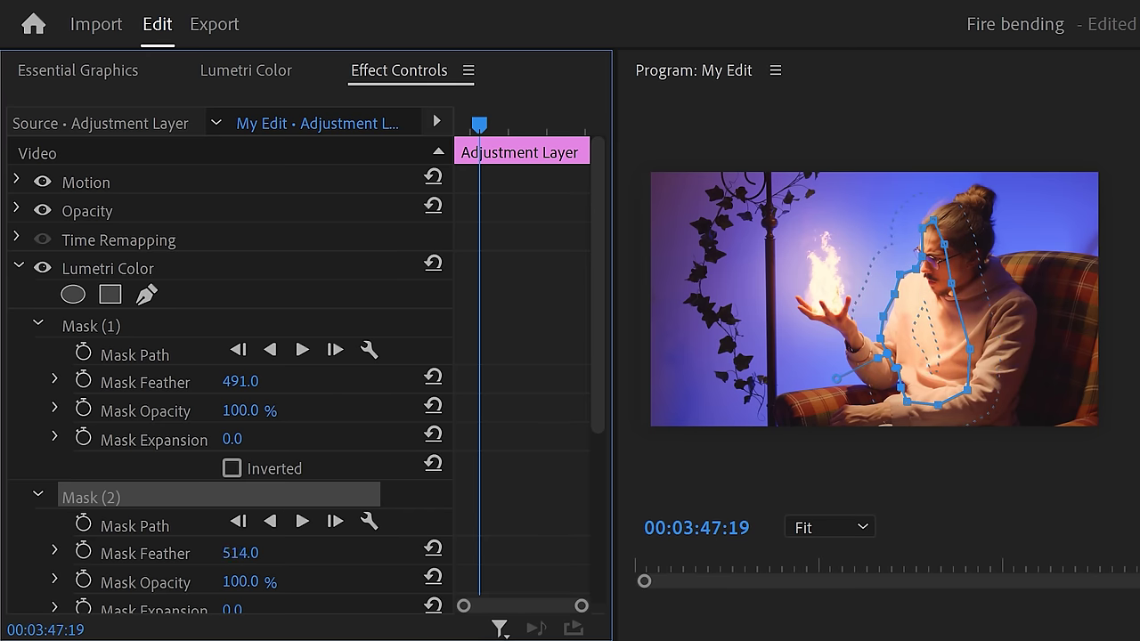